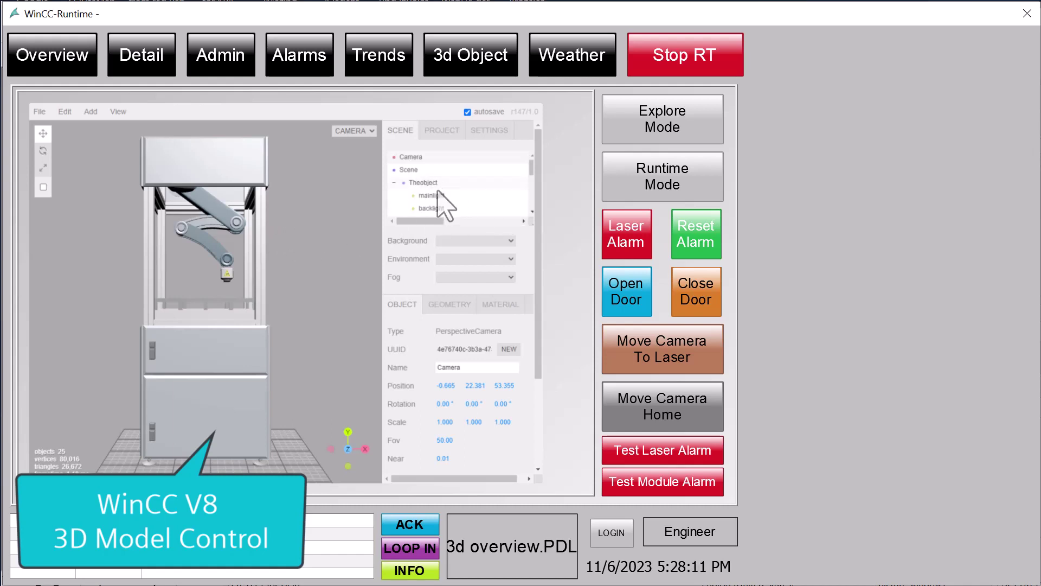
- Select the Conveyor, Case and Robot_base objects in the 3D scene
scroll(434, 201, down, 3)
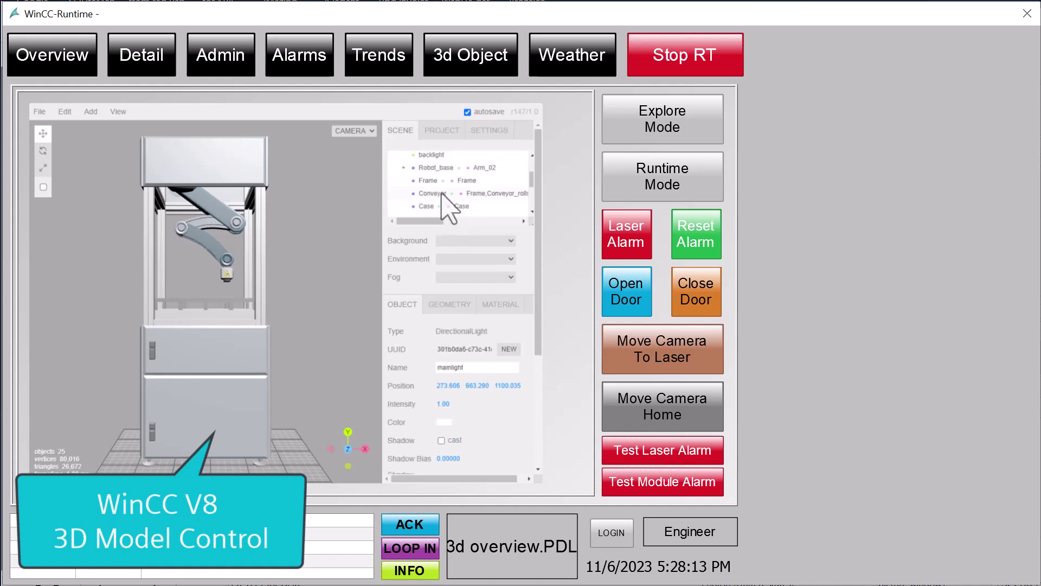
click(435, 190)
click(429, 205)
click(431, 168)
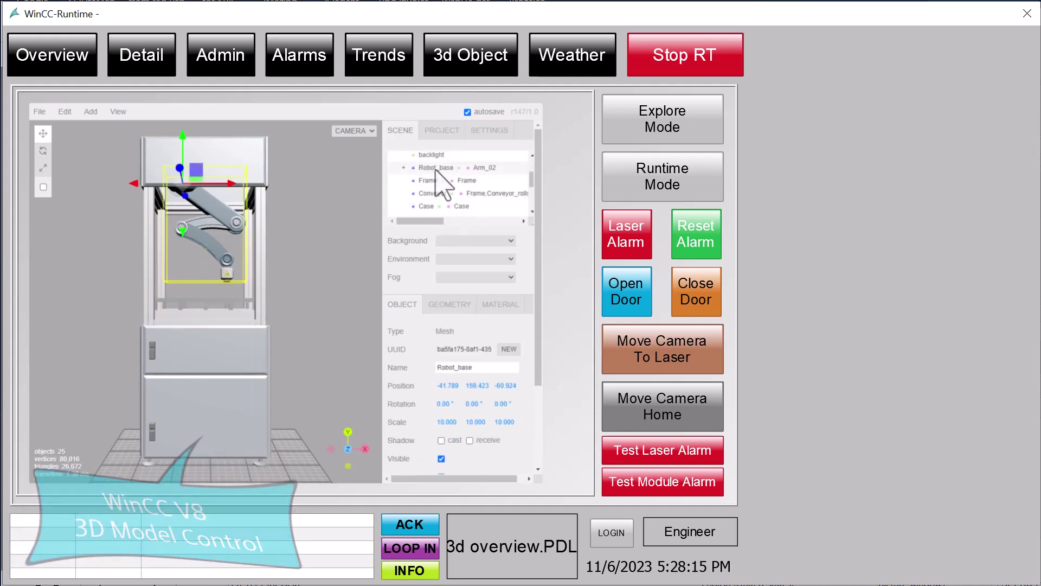
- Switch the 3D control to runtime mode, then open and close the cabinet's lower door
click(640, 179)
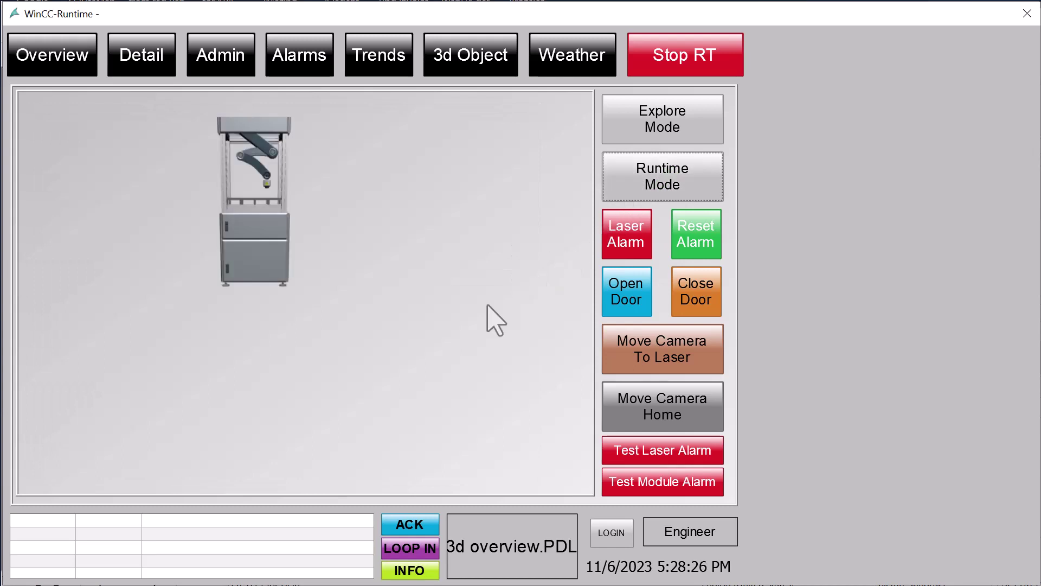
click(627, 293)
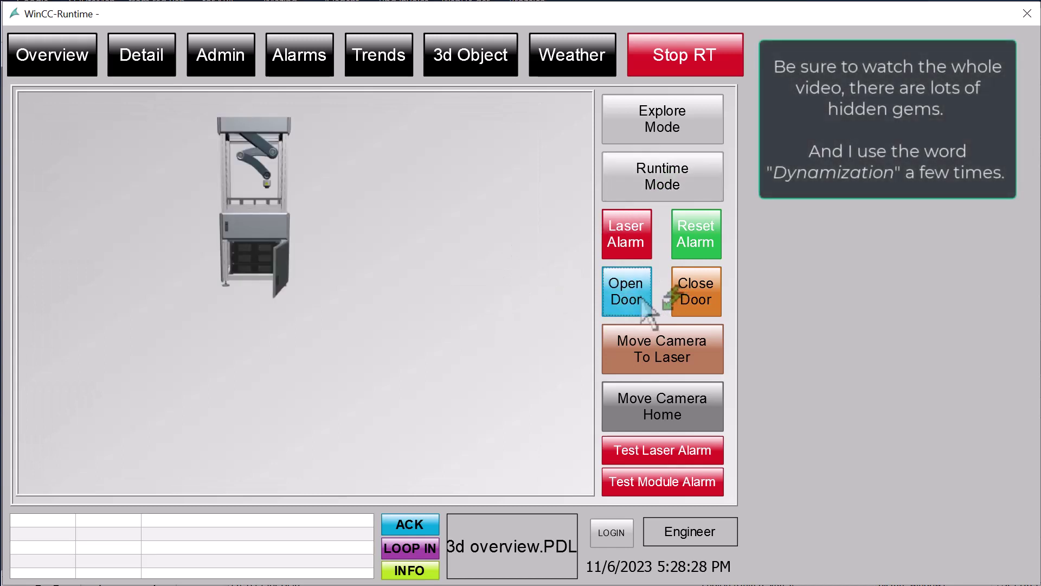
click(700, 301)
- Move the camera to the laser, then trigger and test the laser alarm
click(681, 350)
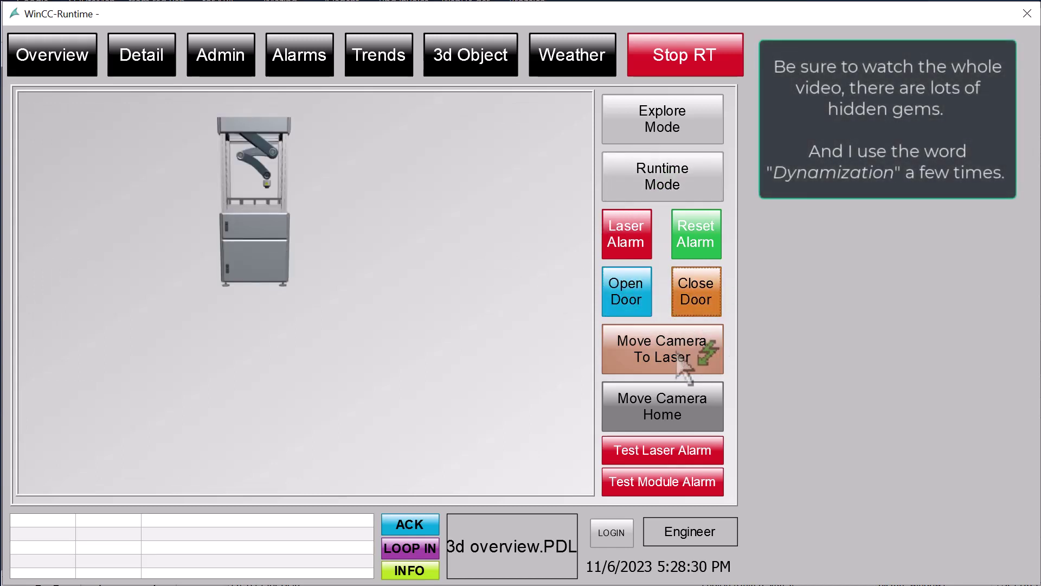
click(629, 247)
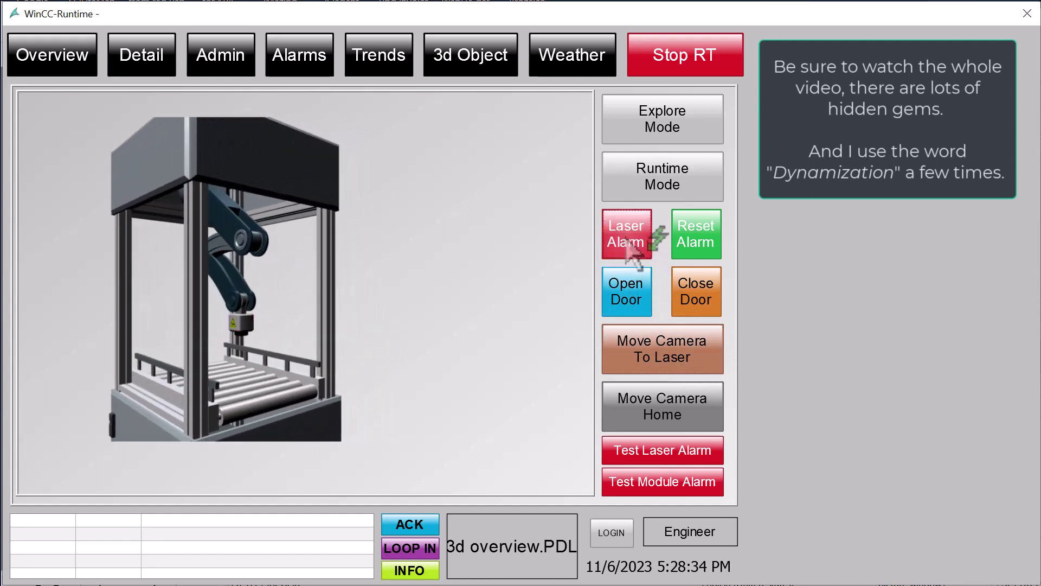
click(706, 456)
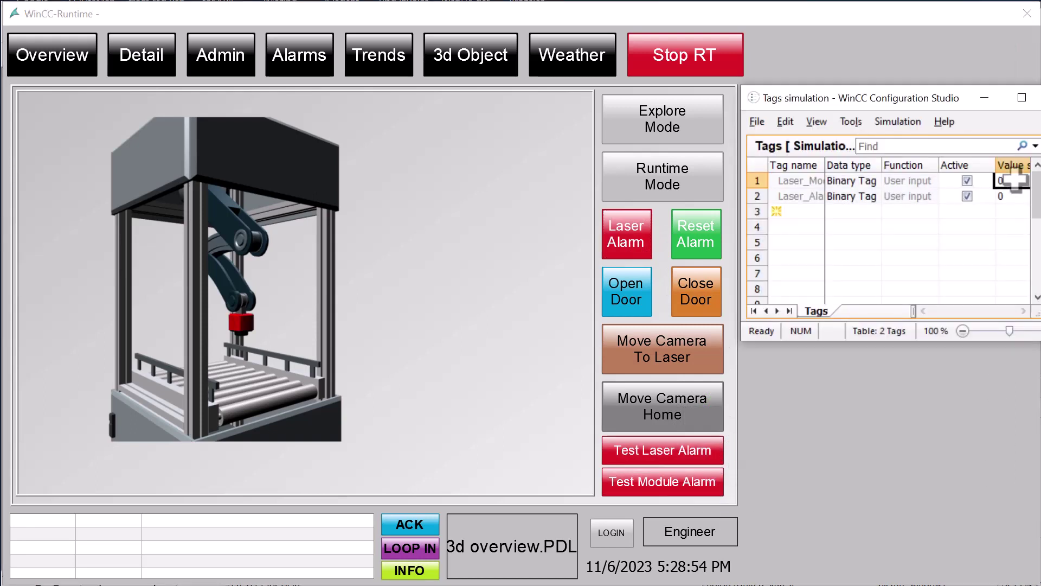
- Set both laser alarm tags to 1 in the tag simulation
text(1)
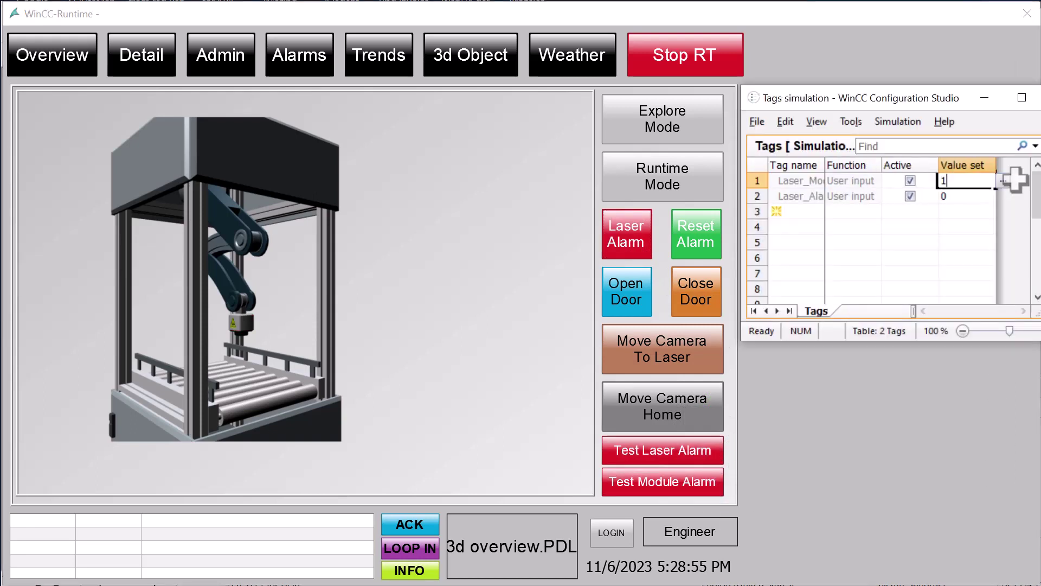
key(Return)
text(1)
key(Return)
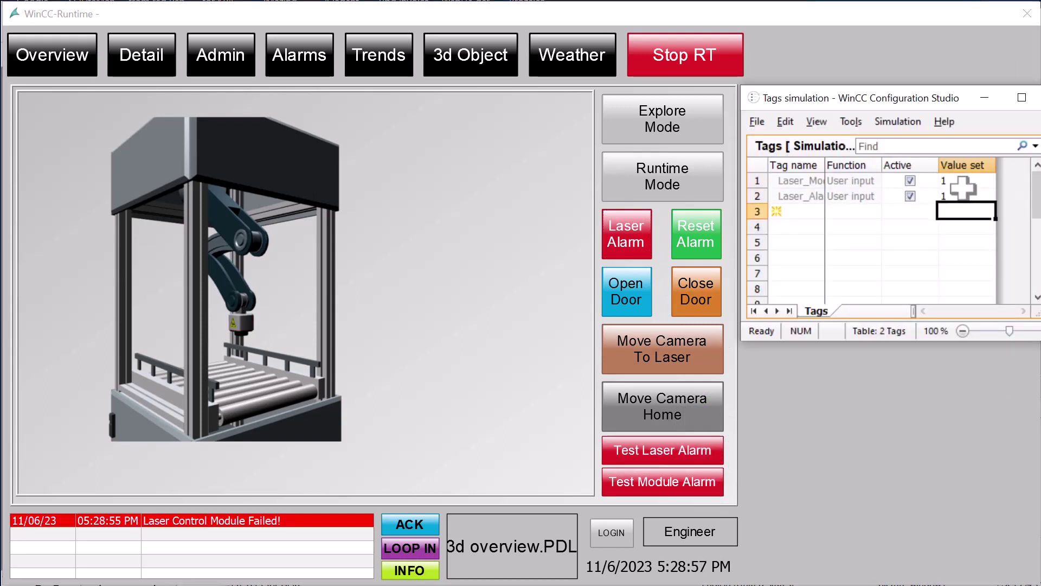
- Open the cabinet alarm picture from the alarm line, return to the 3D overview and run Test Module Alarm
double_click(221, 534)
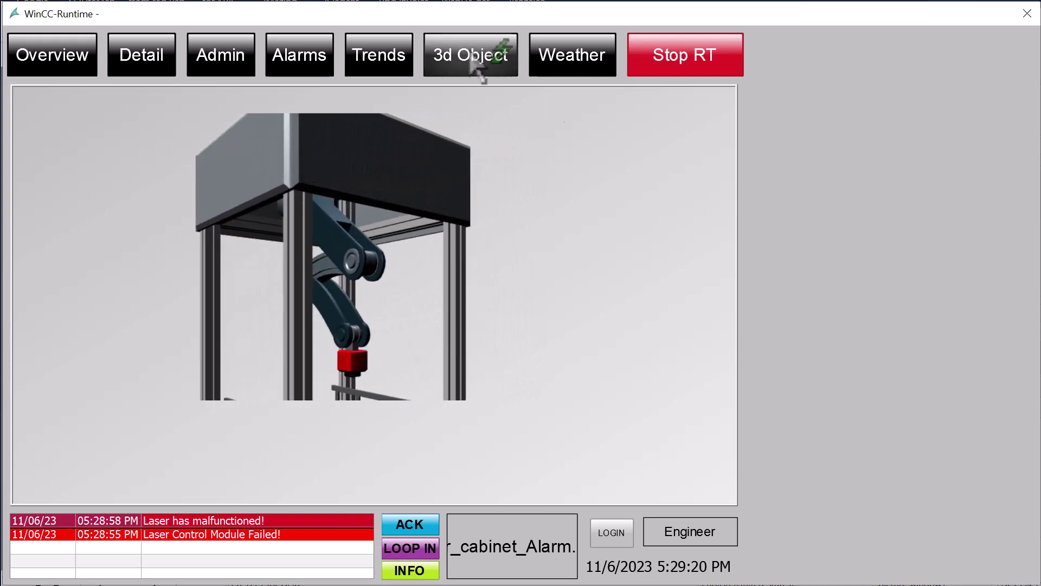
click(481, 64)
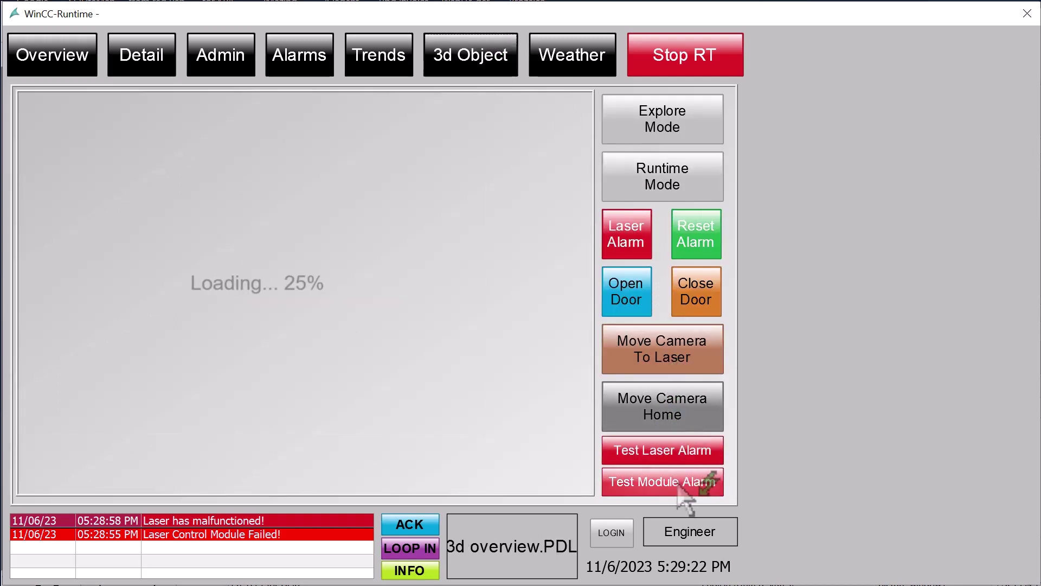
click(684, 487)
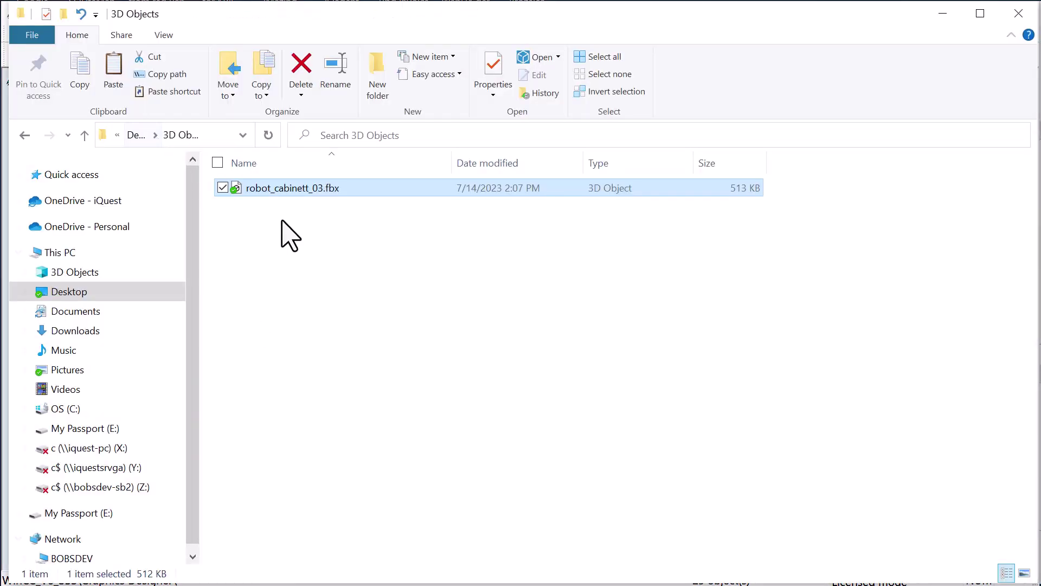
- Open robot_cabinett_03.fbx in 3D Viewer and orbit to a side view of the cabinet
double_click(262, 190)
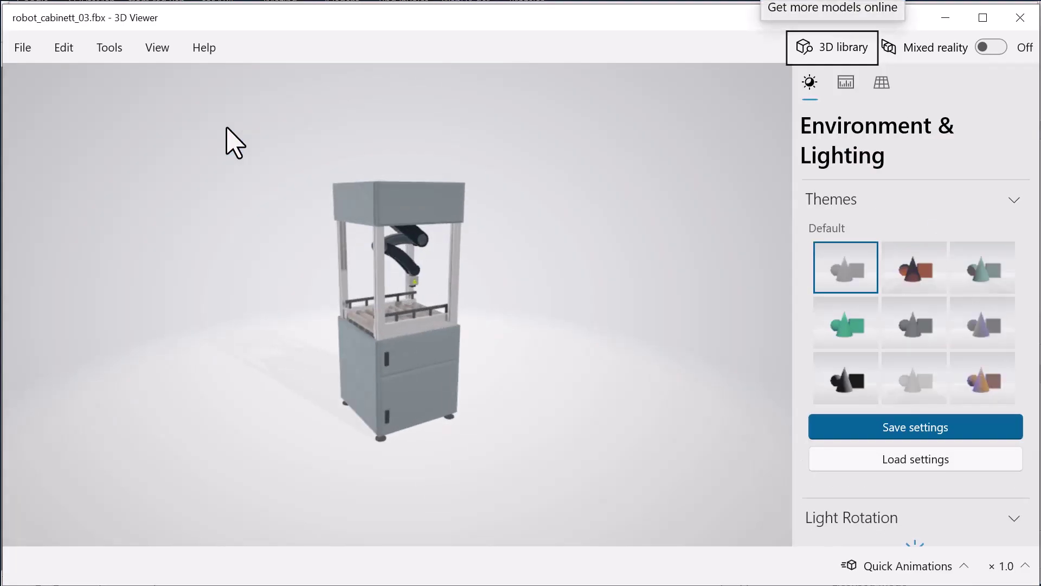
drag(399, 232, 416, 286)
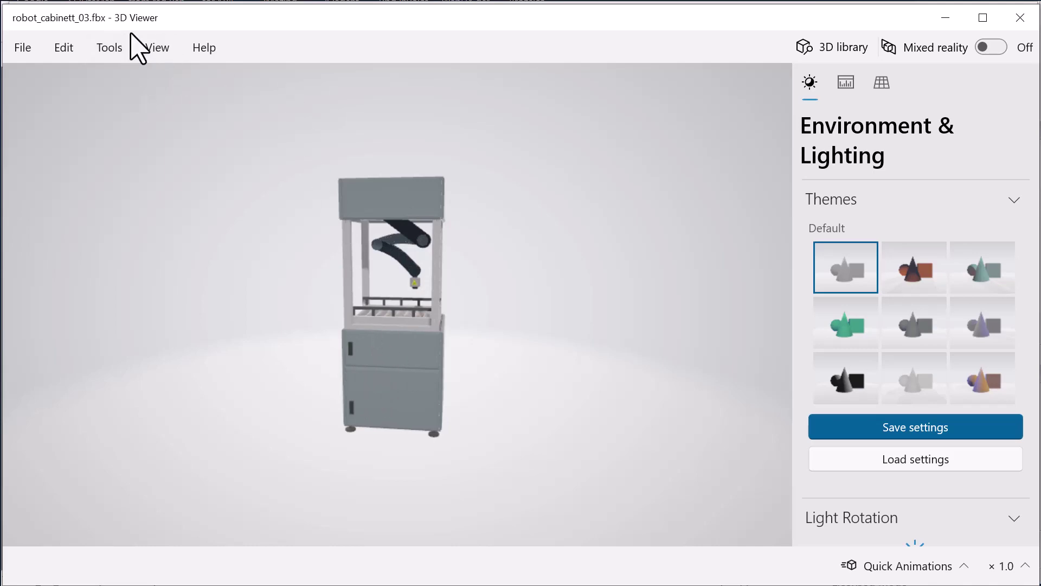
- Close 3D Viewer and copy the robot_cabinett_03.fbx file
click(1019, 17)
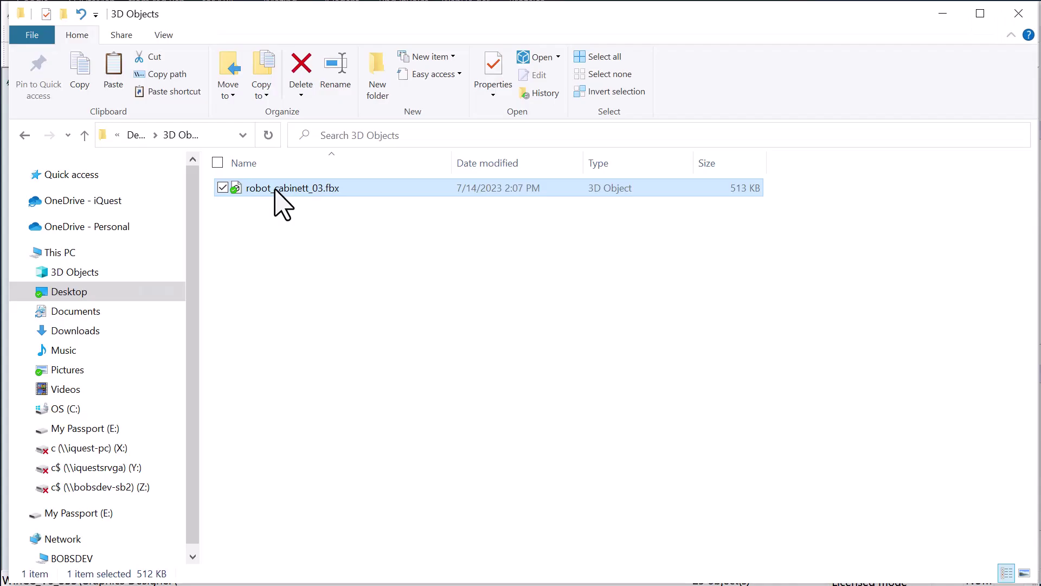
right_click(274, 190)
click(138, 547)
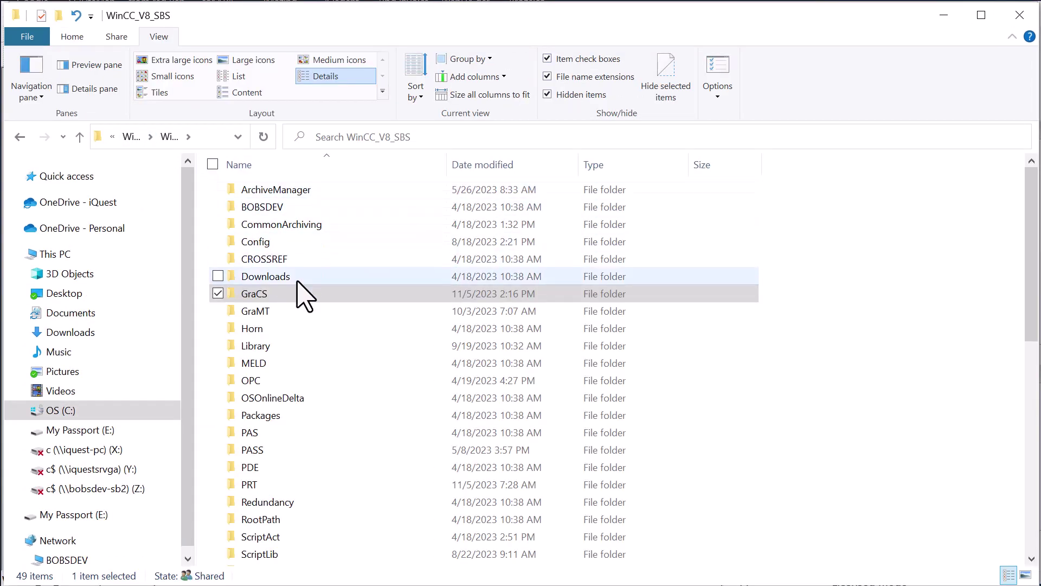
- Create a new folder named '3d controls' inside the GraCS folder
mouse_move(246, 301)
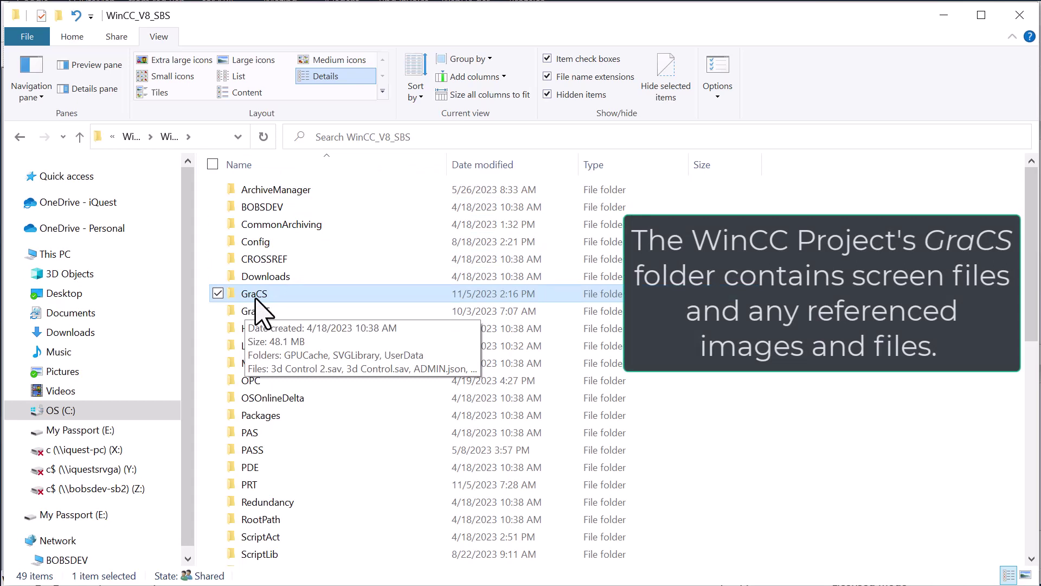
double_click(256, 299)
scroll(336, 348, down, 3)
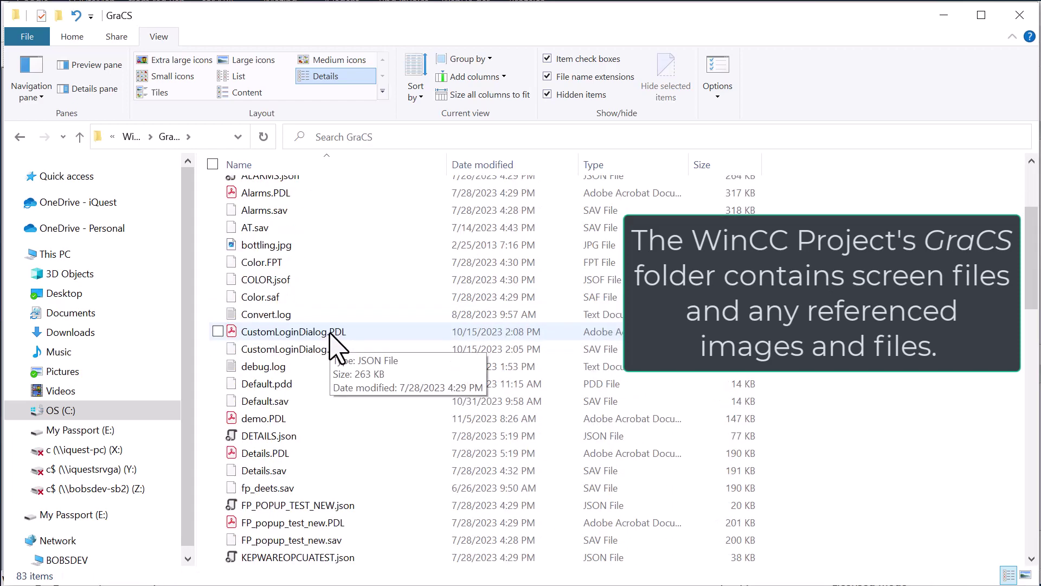
scroll(336, 347, up, 3)
right_click(366, 214)
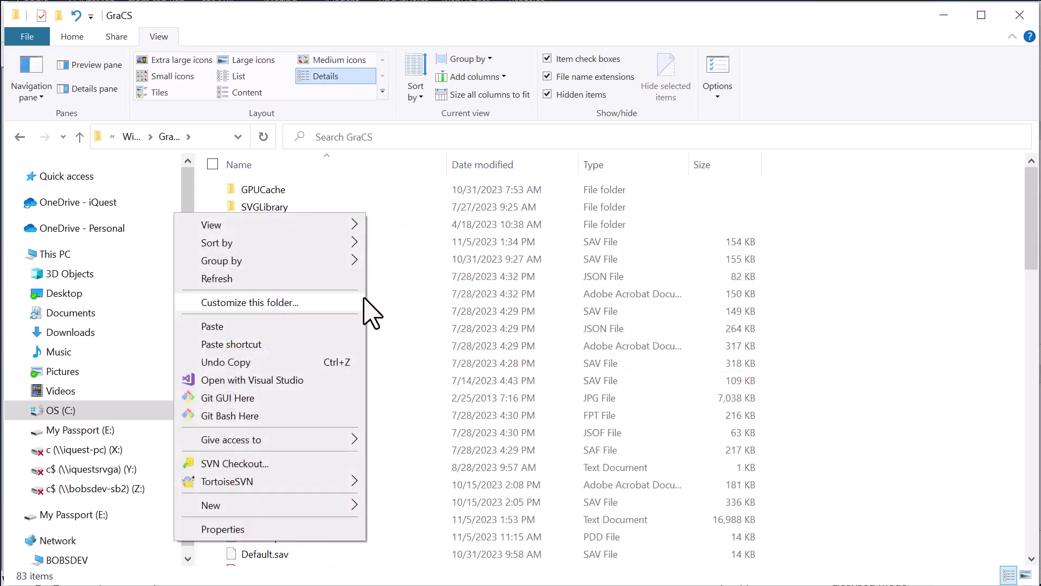
mouse_move(352, 512)
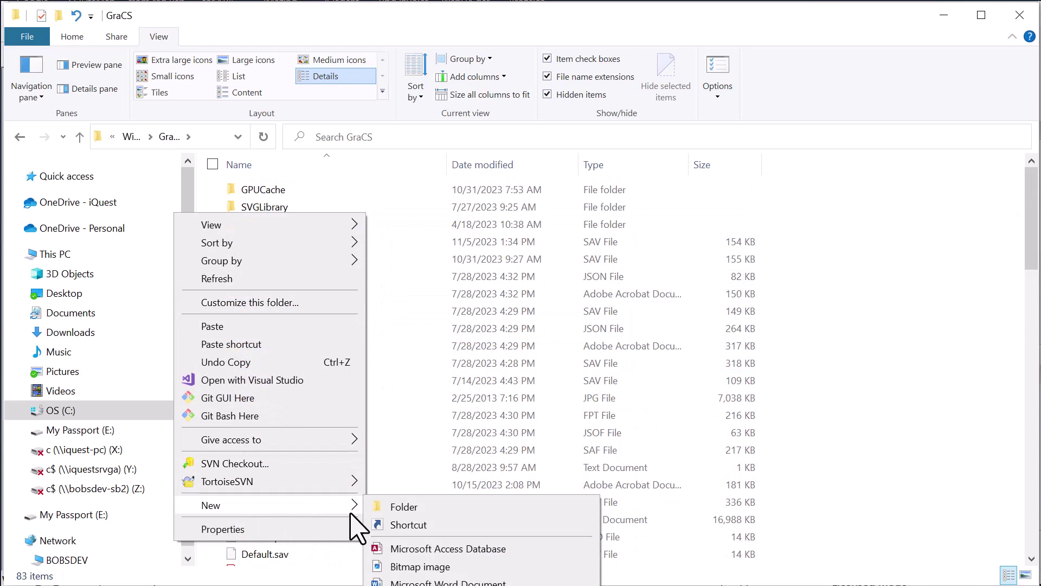
click(390, 506)
text(3)
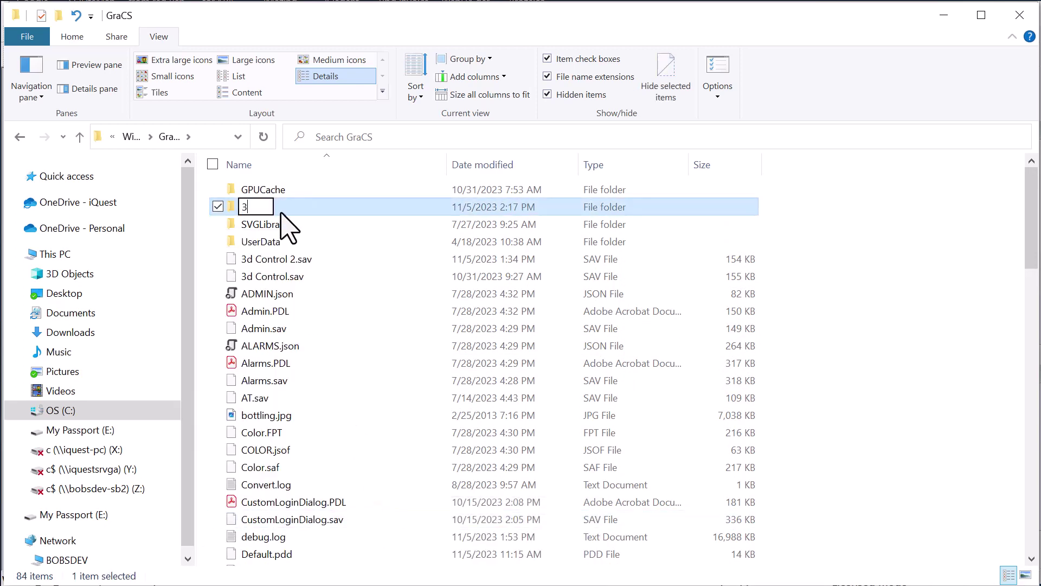
text(d controls)
key(Return)
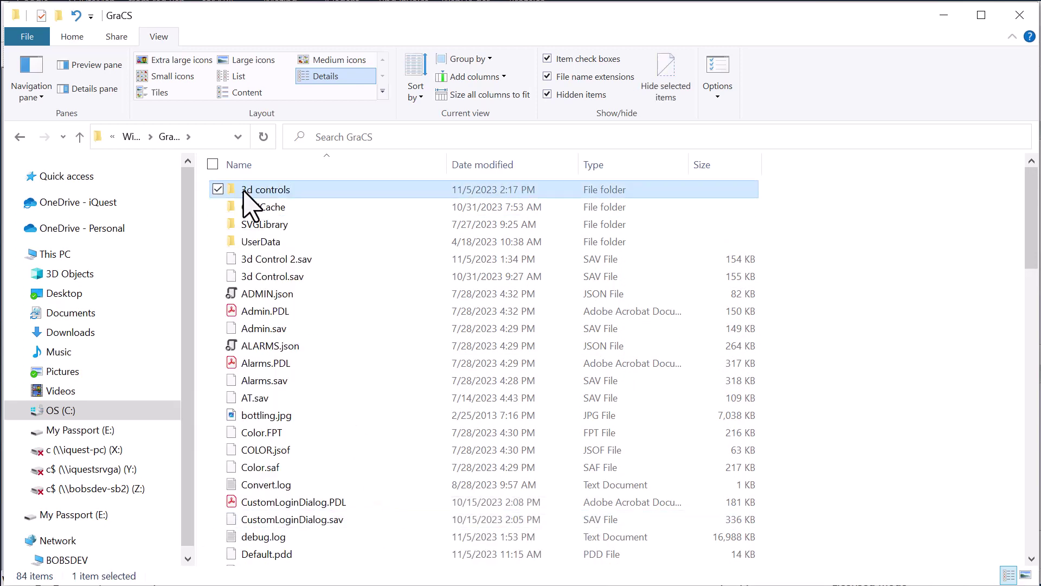
- Paste robot_cabinett_03.fbx into the 3d controls folder
double_click(242, 193)
right_click(293, 223)
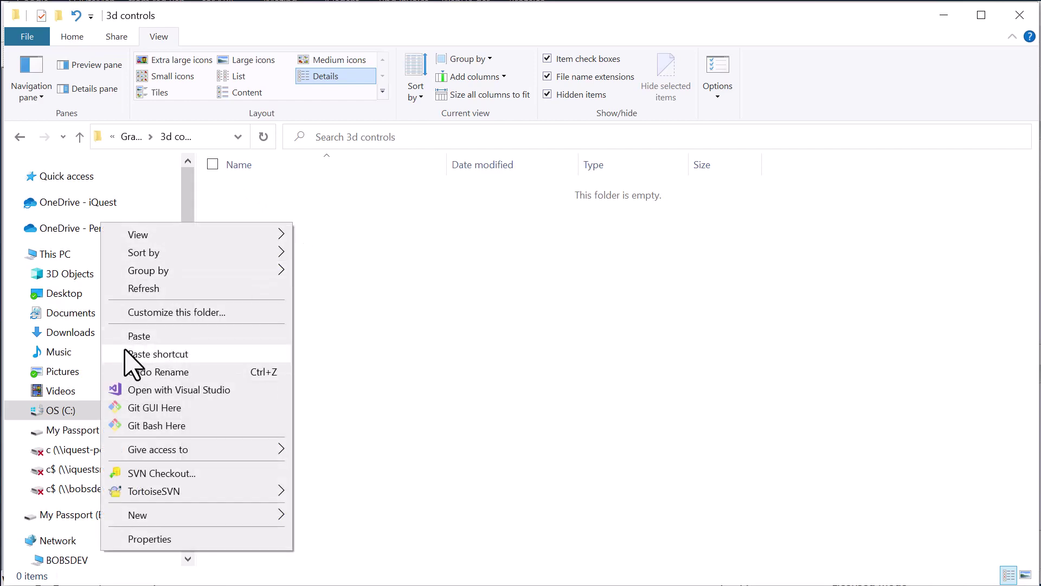
click(131, 335)
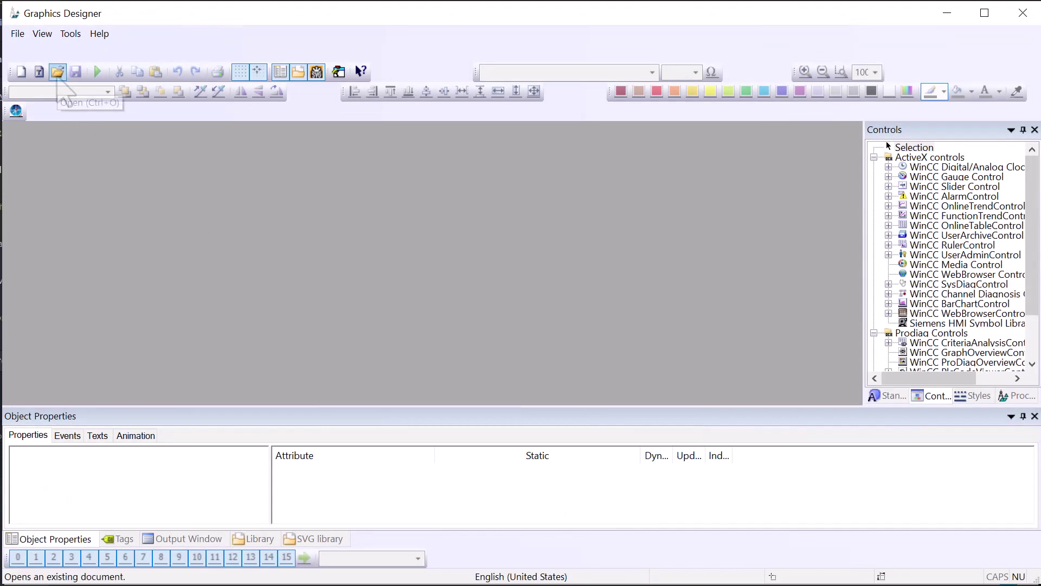
- Create a new picture with Picture Width 1000 and Picture Height 750
click(17, 33)
click(24, 54)
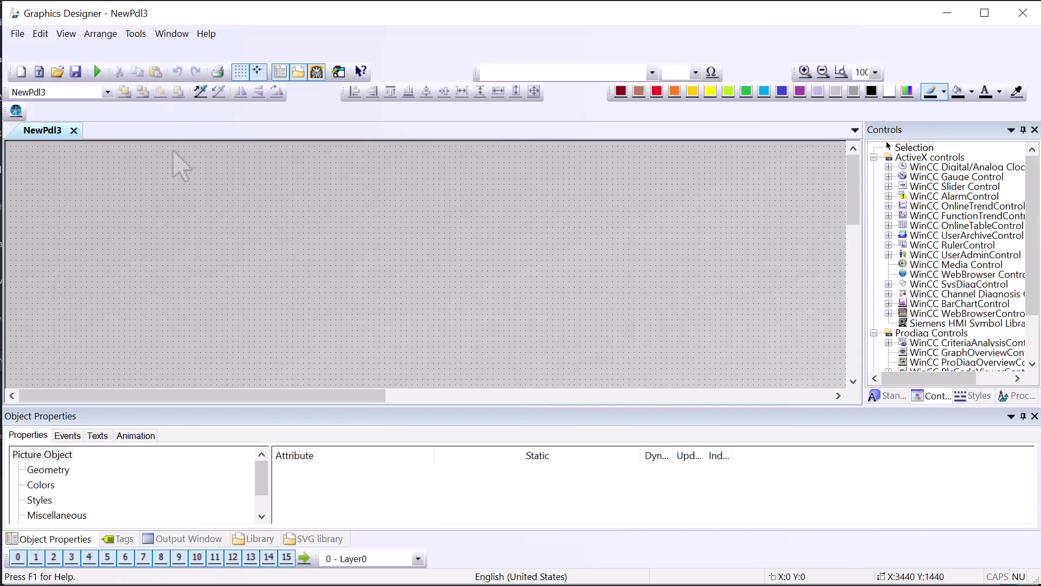
click(48, 469)
double_click(301, 471)
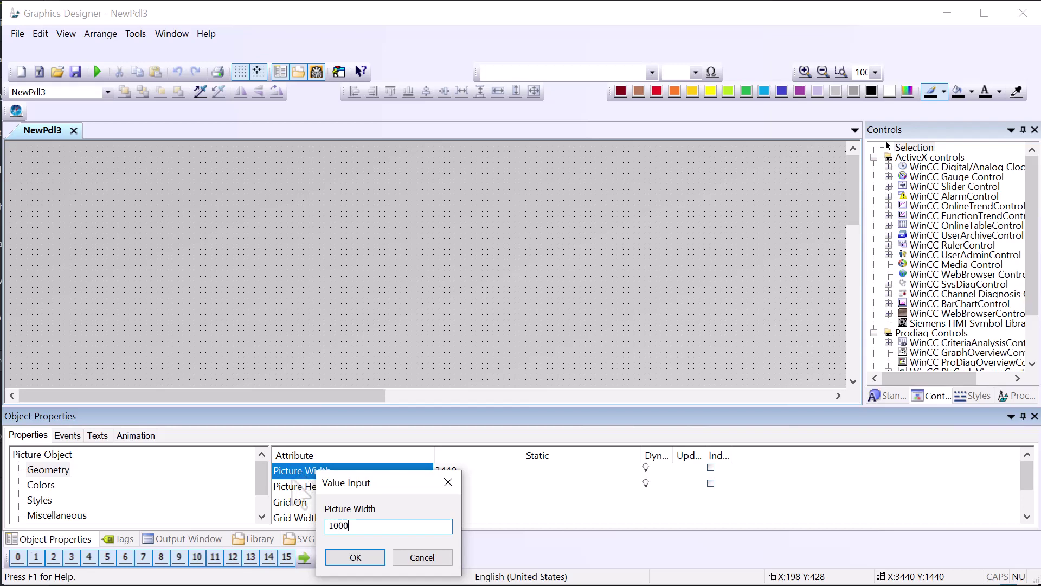
key(Return)
double_click(298, 486)
text(750)
key(Return)
- Switch the object palette to the Controls list and scroll through it
click(887, 395)
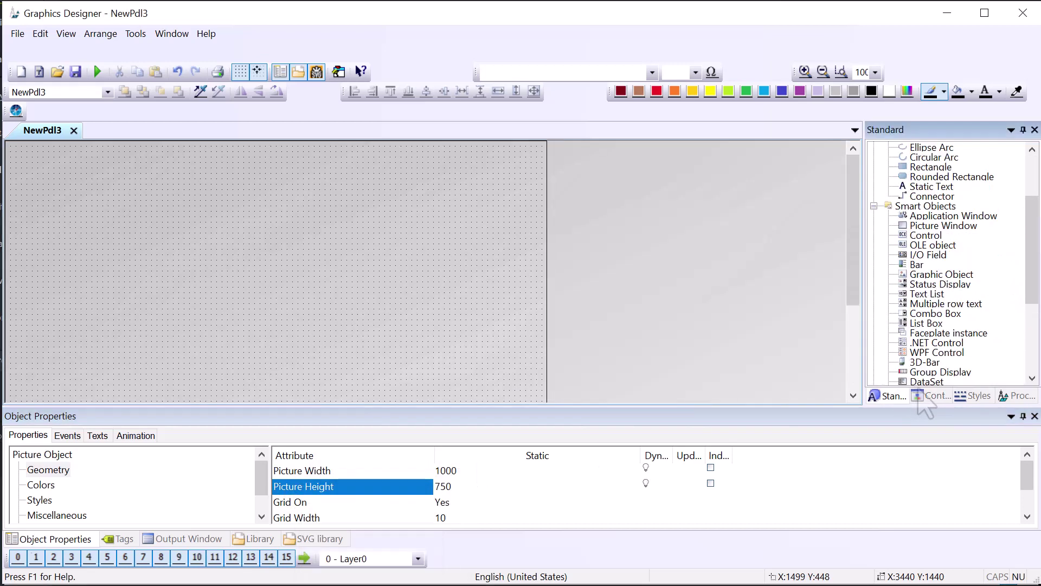
click(932, 395)
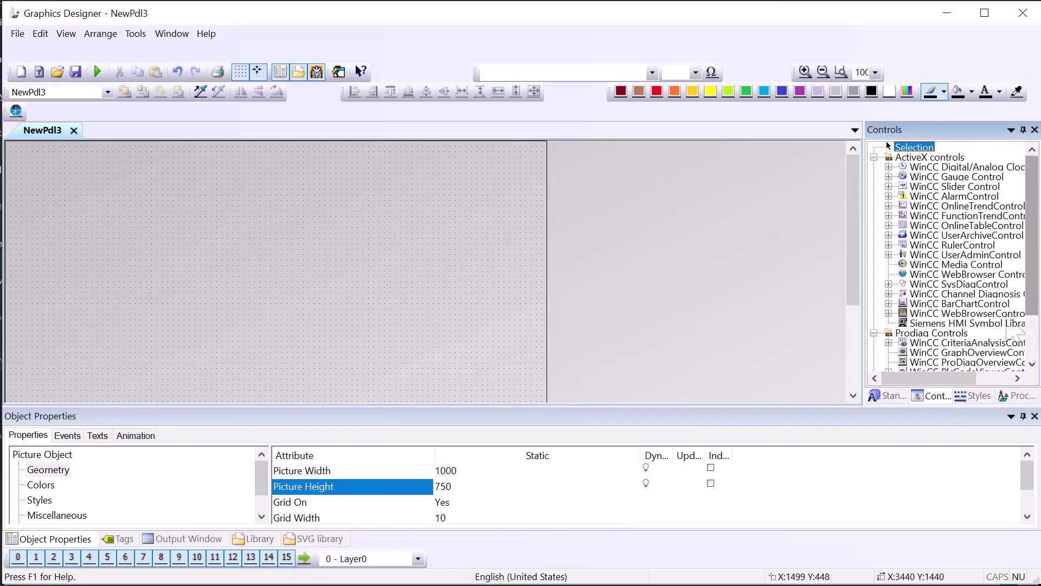
scroll(922, 368, down, 2)
- Place a WinCC 3D Control at the picture's top-left and size it to 960x710
click(948, 363)
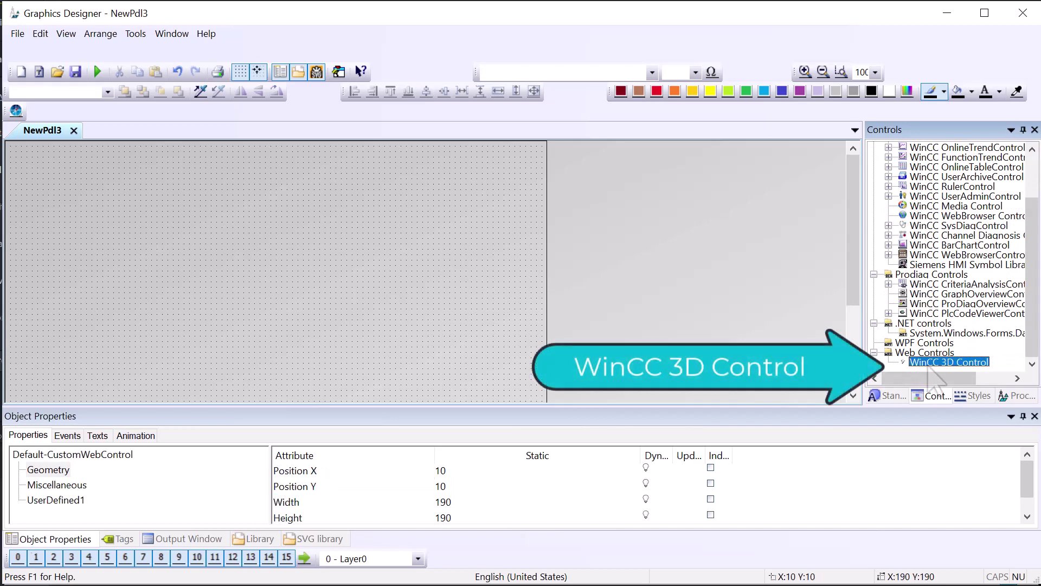
drag(948, 362, 327, 461)
drag(949, 401, 17, 154)
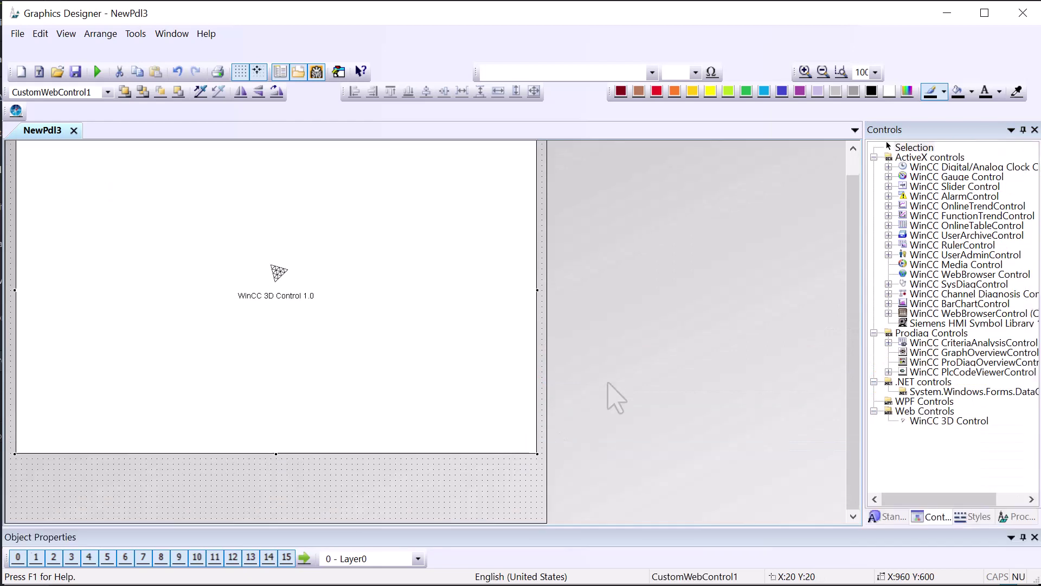
drag(276, 453, 82, 477)
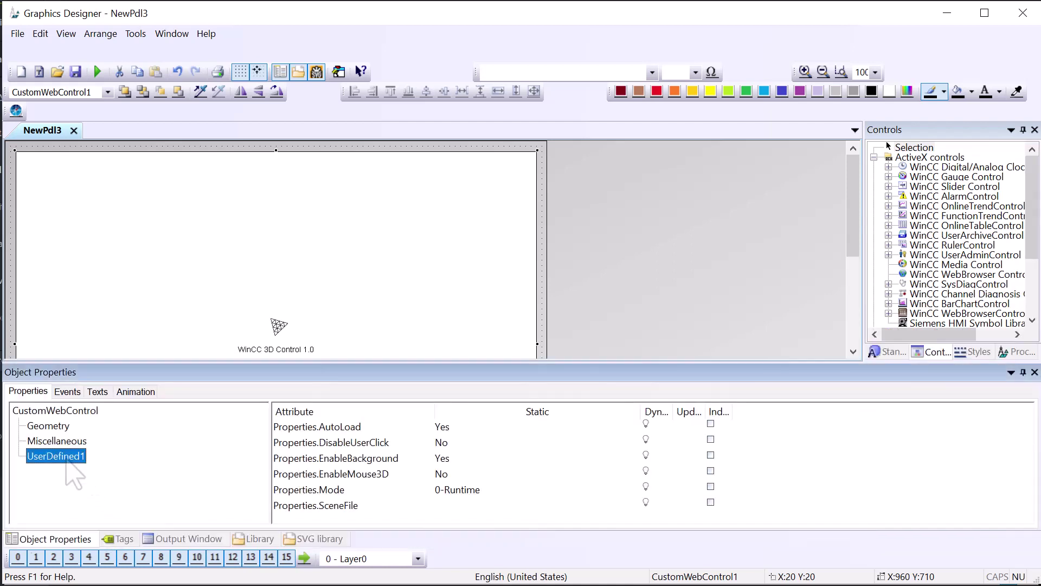
- Select the SceneFile property and copy the 3d controls\robot_cabinett_03.fbx path from File Explorer
click(363, 507)
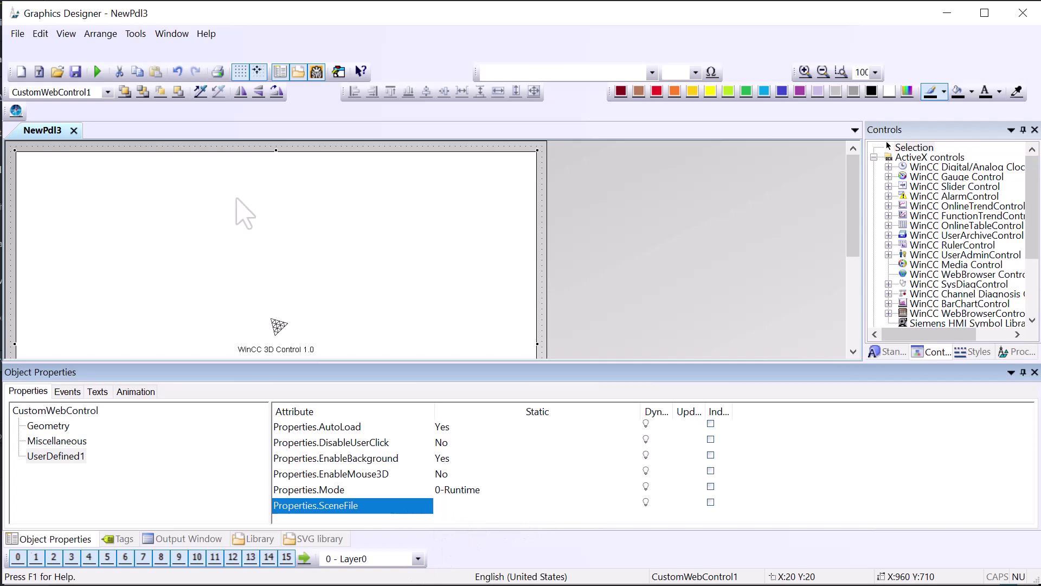
click(211, 137)
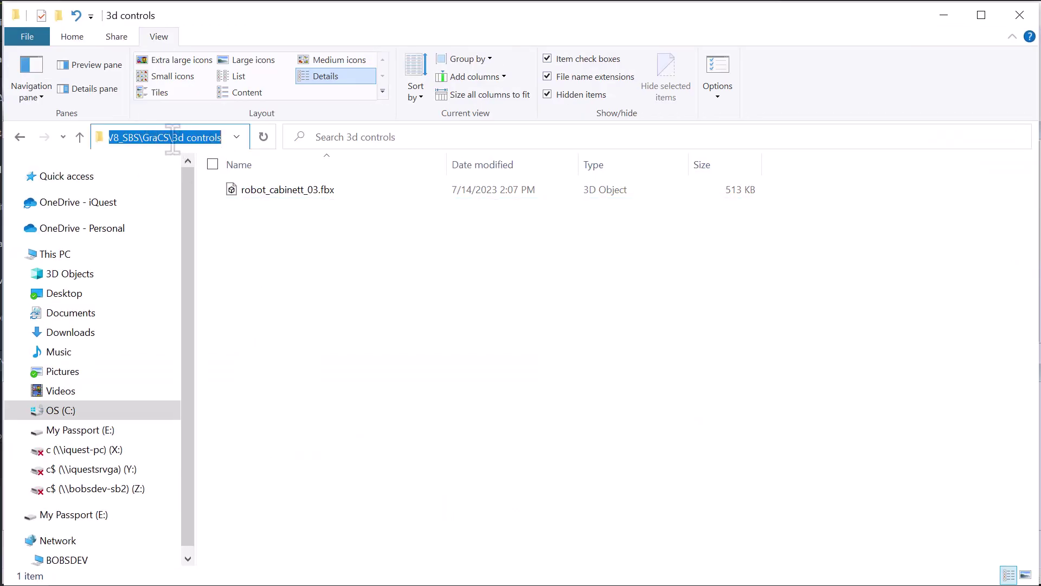
drag(172, 139, 212, 139)
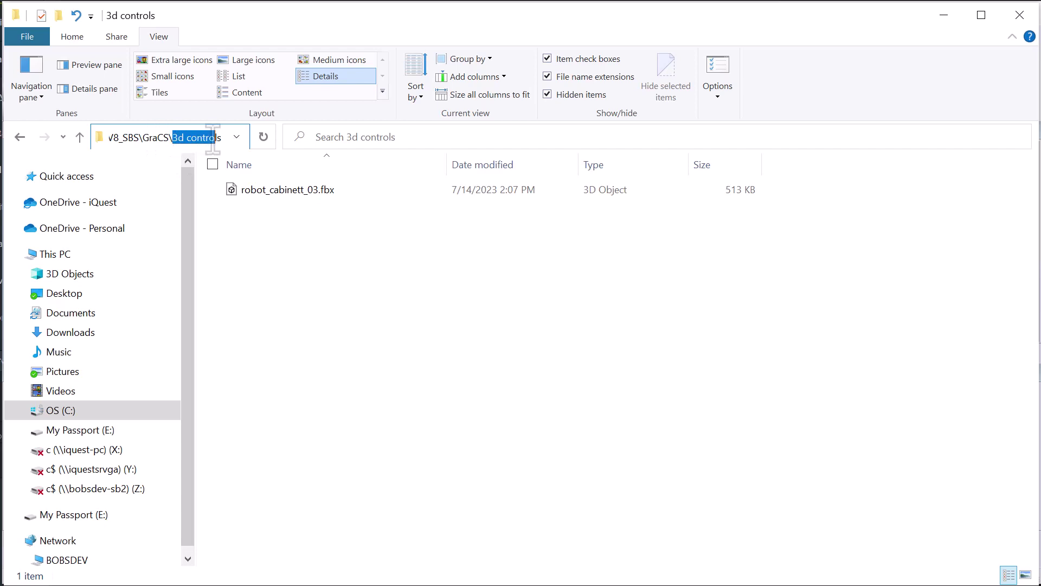
click(324, 206)
click(339, 206)
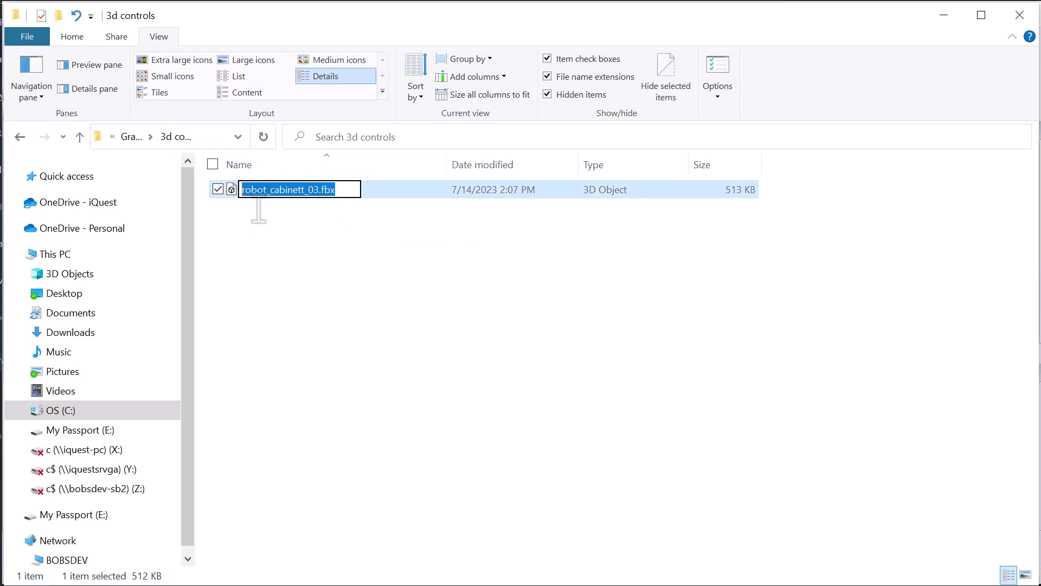
right_click(268, 189)
- Enter 3d controls\robot_cabinett_03.fbx as the control's SceneFile and enlarge the properties area
click(106, 235)
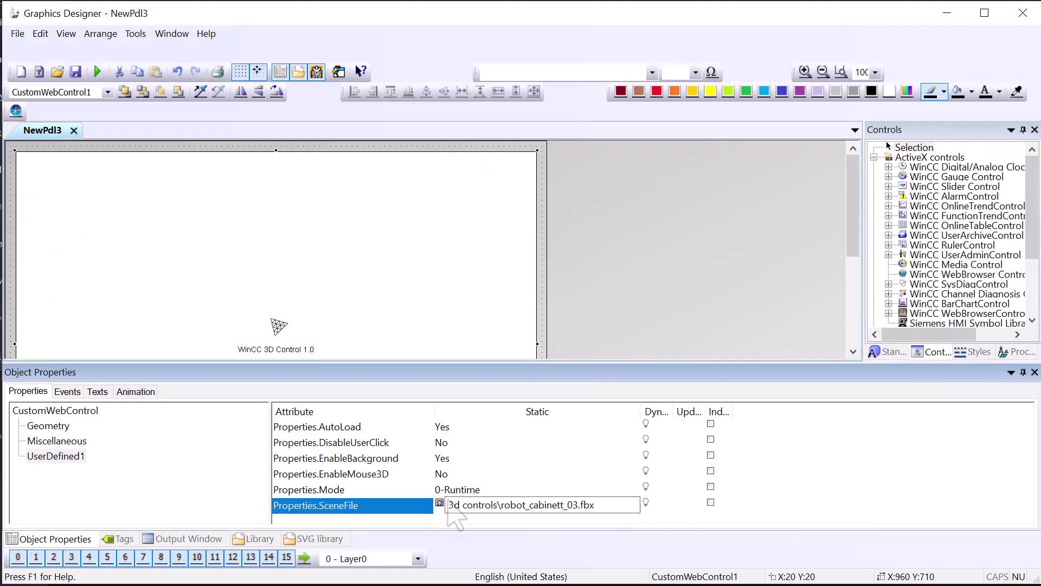
key(Return)
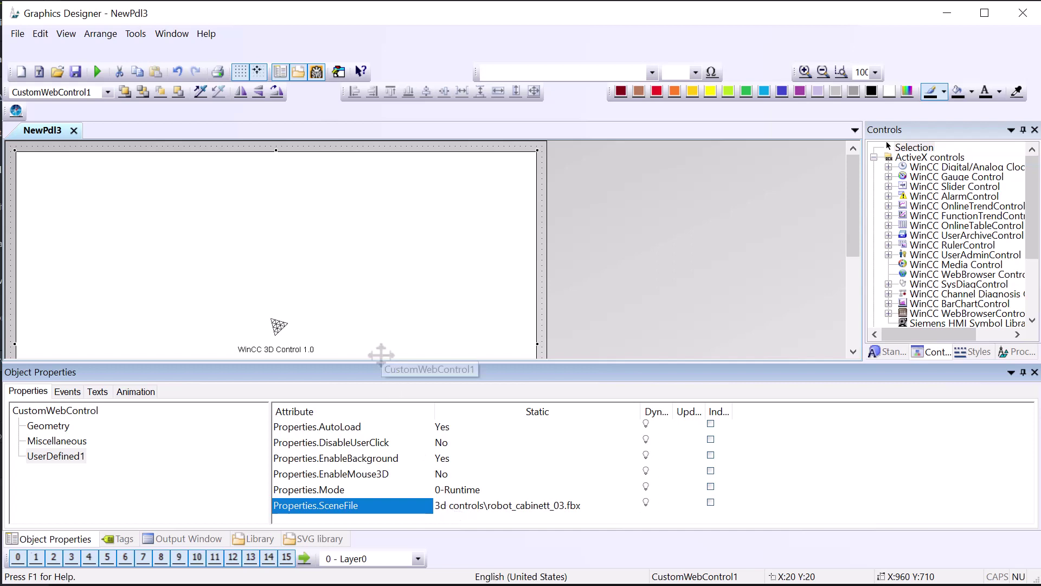
drag(390, 362, 389, 384)
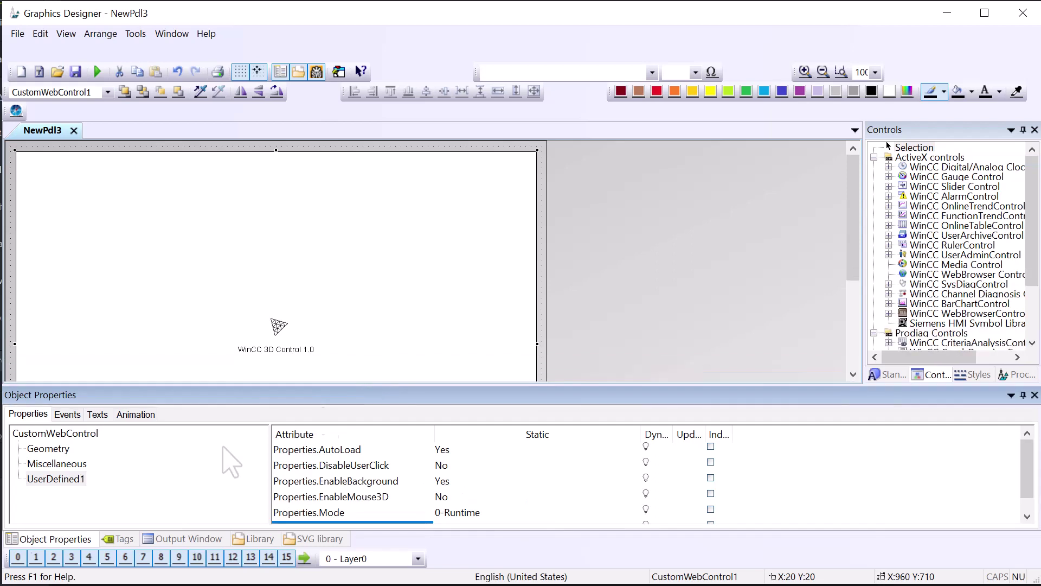
- Turn Display in design mode on to preview the model, then off again
click(67, 464)
scroll(304, 497, down, 2)
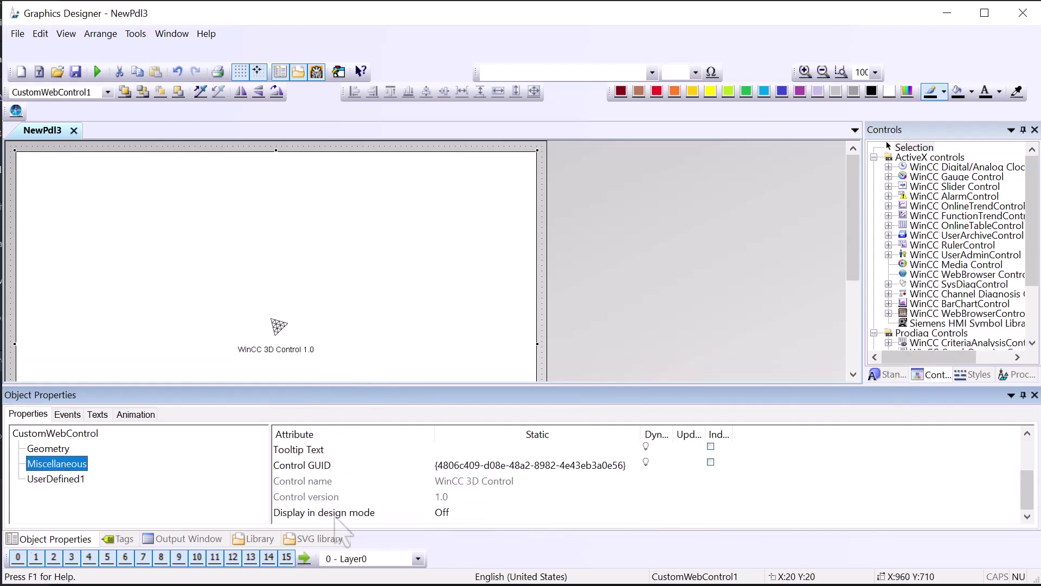
double_click(334, 512)
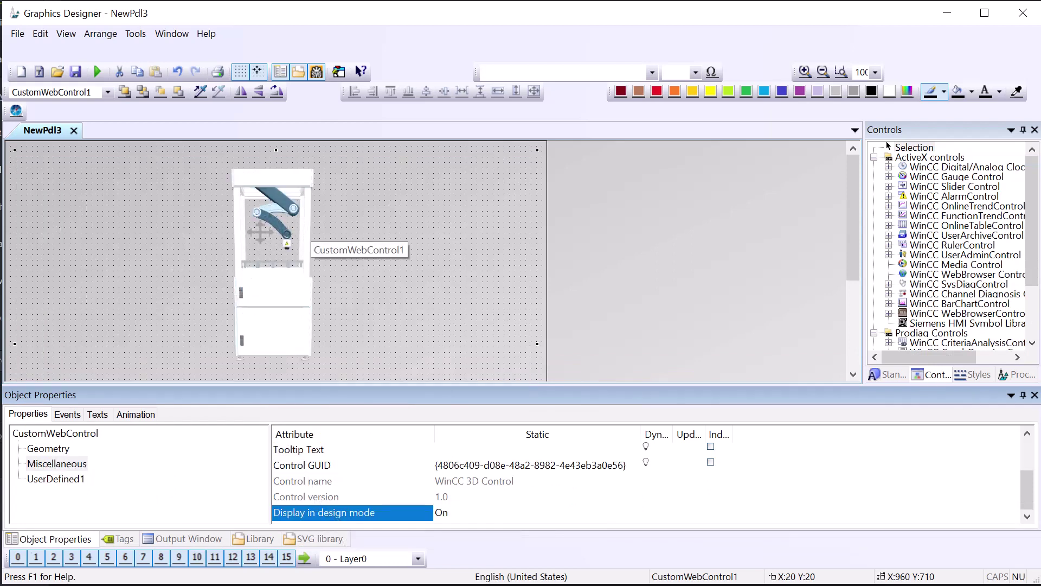
double_click(297, 516)
- Set the 3D Control's EnableBackground property to No
click(56, 479)
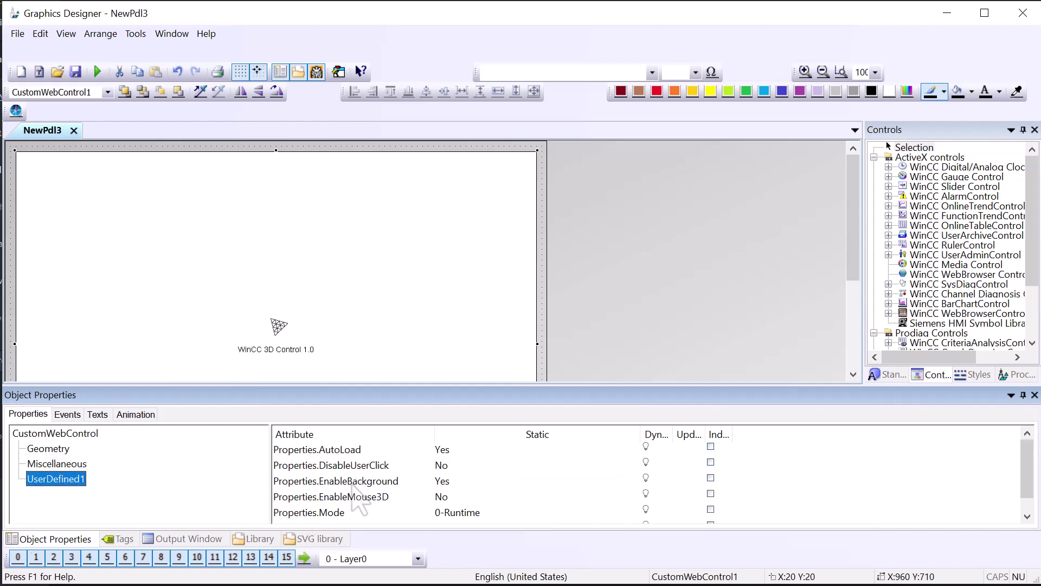
double_click(352, 484)
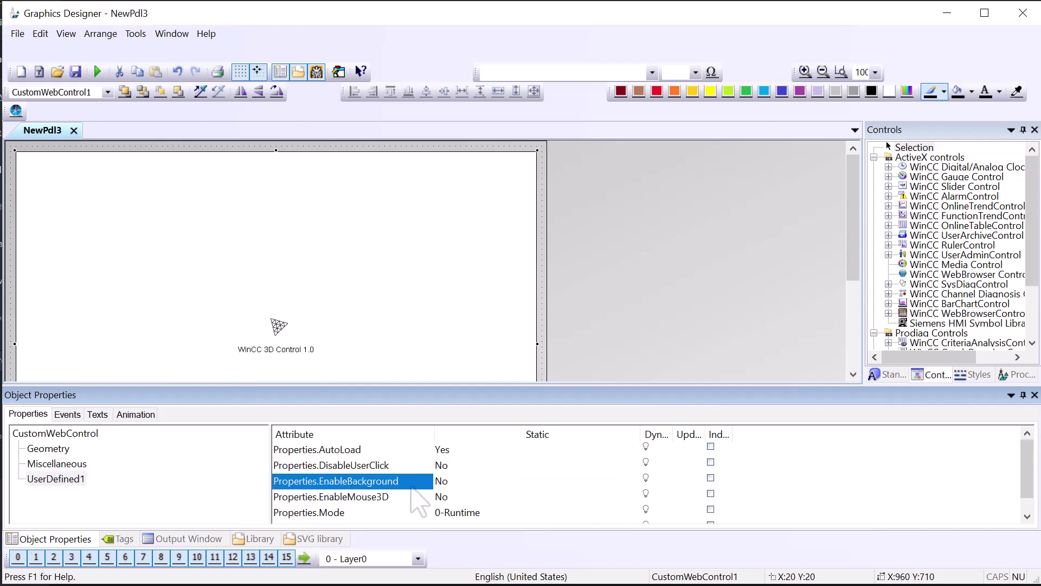
click(312, 512)
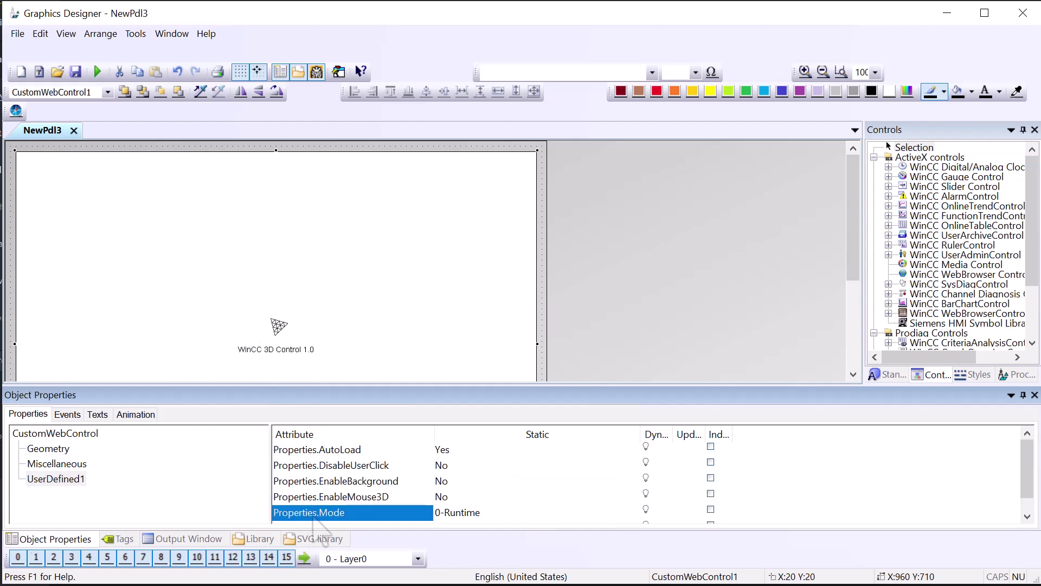
- Set Mode to 1-Explore, save the picture as laser_cabinet.PDL and start Runtime
double_click(314, 514)
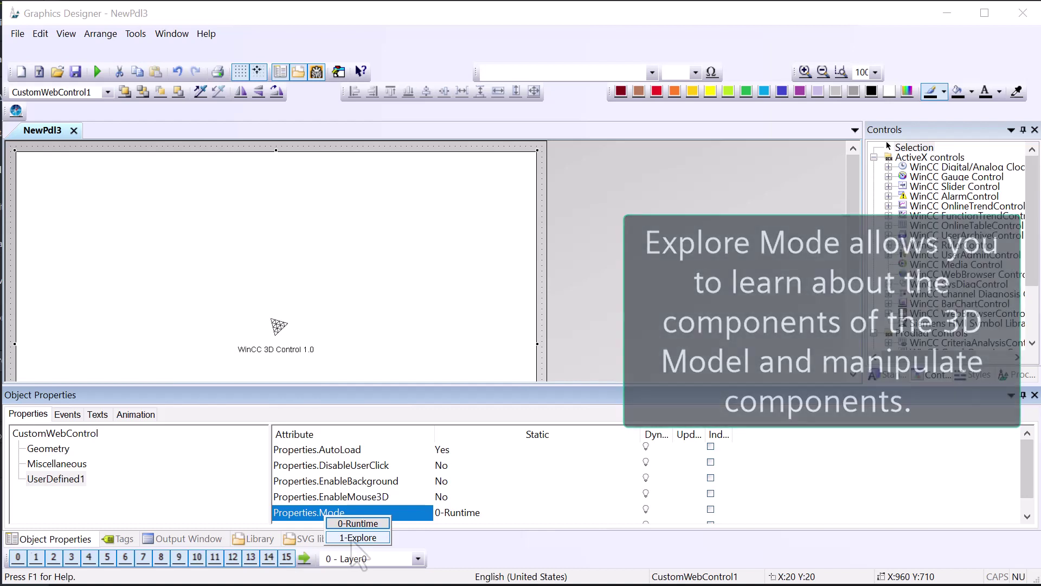
click(355, 537)
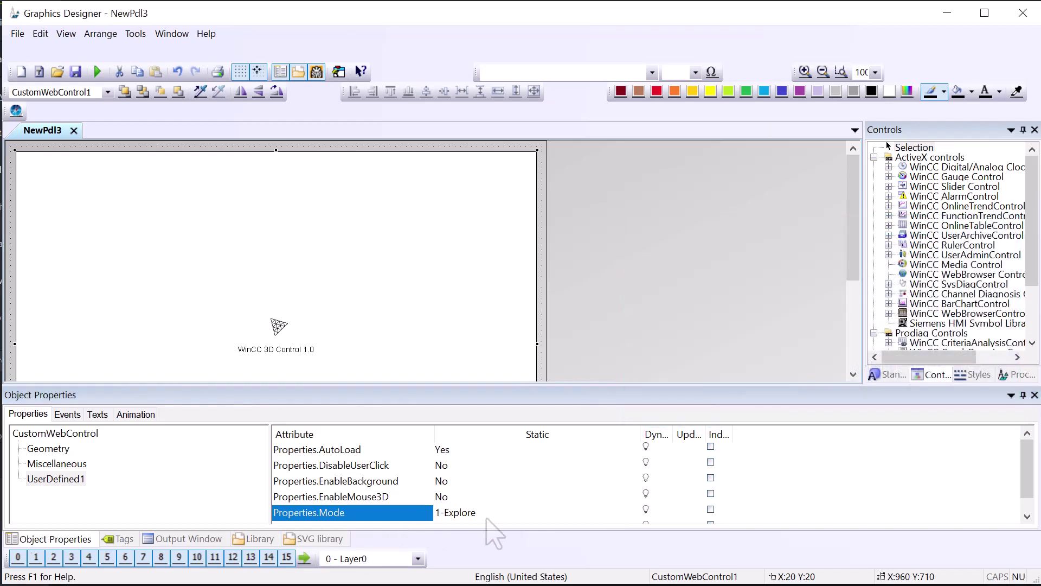
click(75, 71)
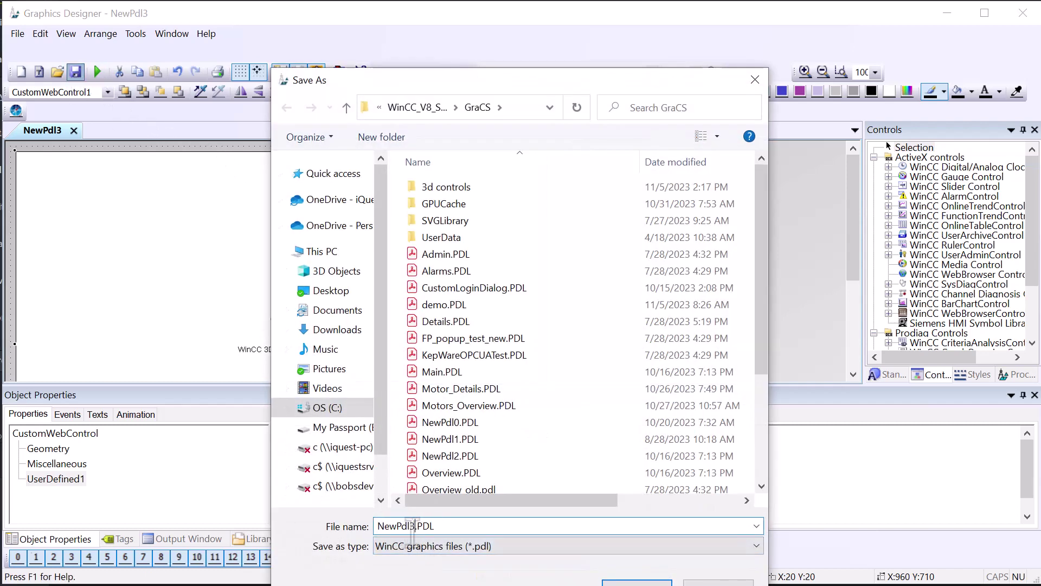
text(laser_)
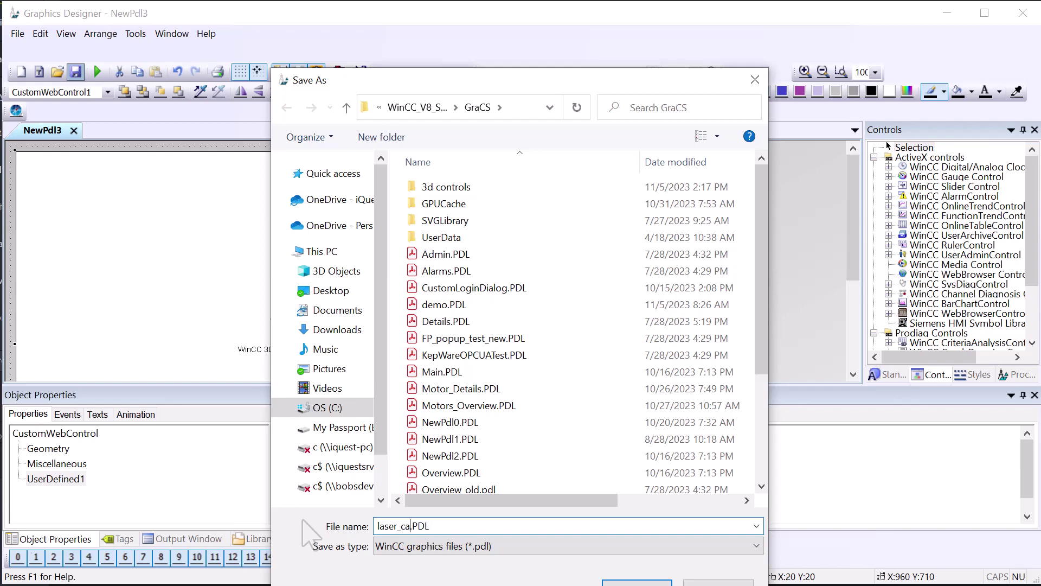
text(cabinet)
key(Return)
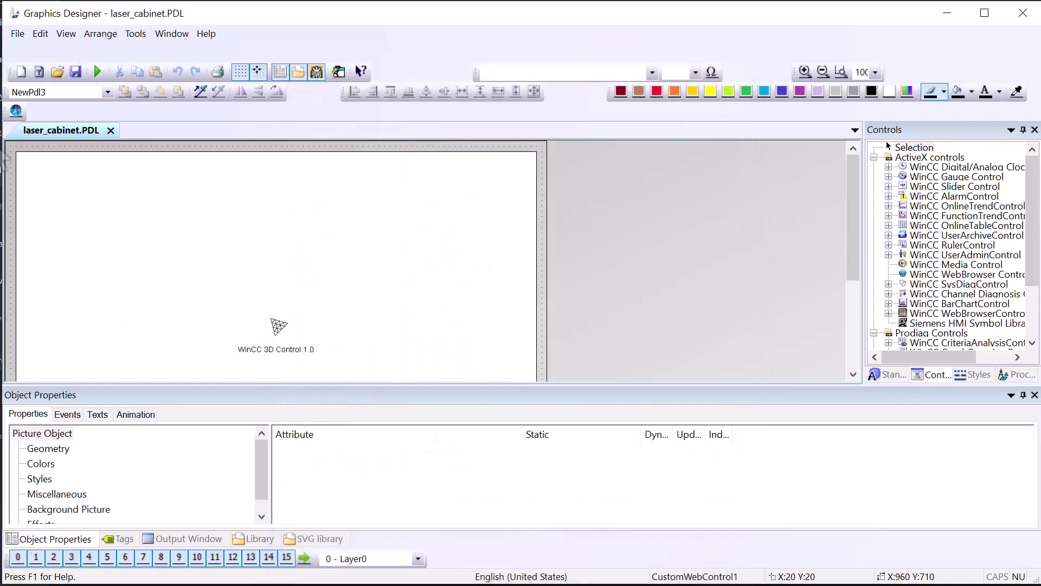
click(93, 76)
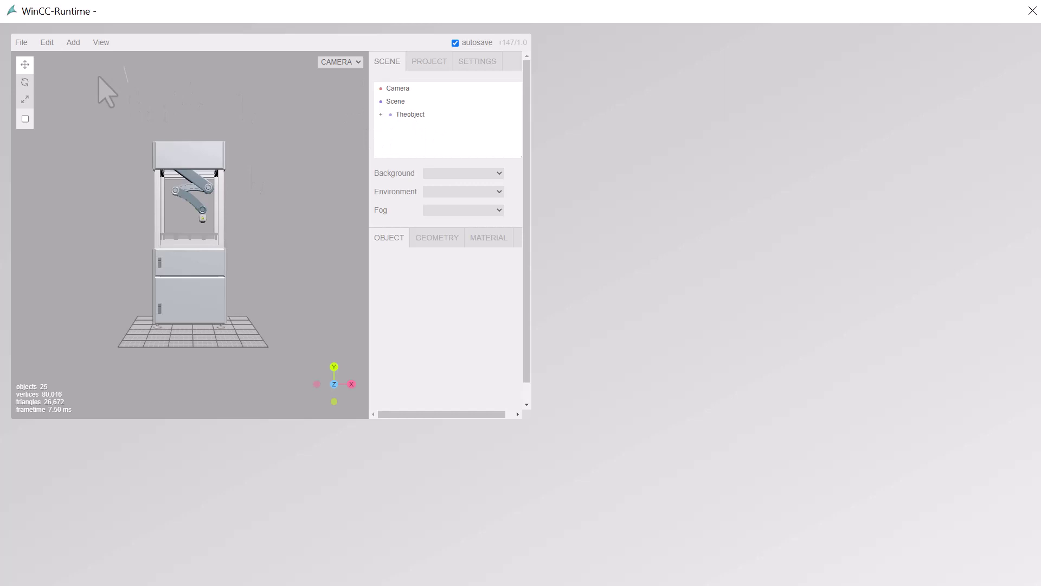
- Orbit to view the cabinet from above, select the Camera and set its Y position to 25
drag(123, 215, 116, 191)
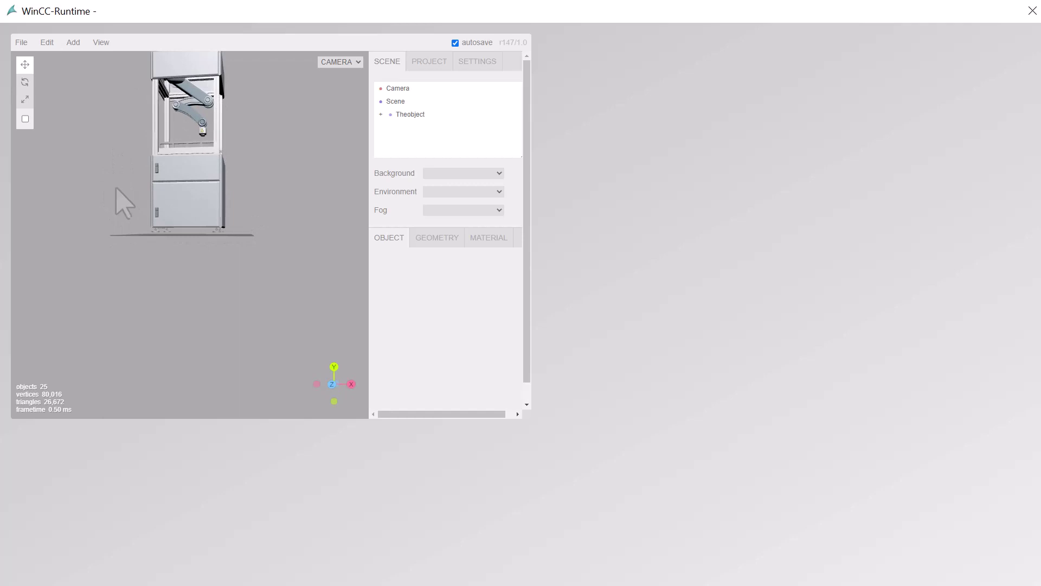
click(392, 88)
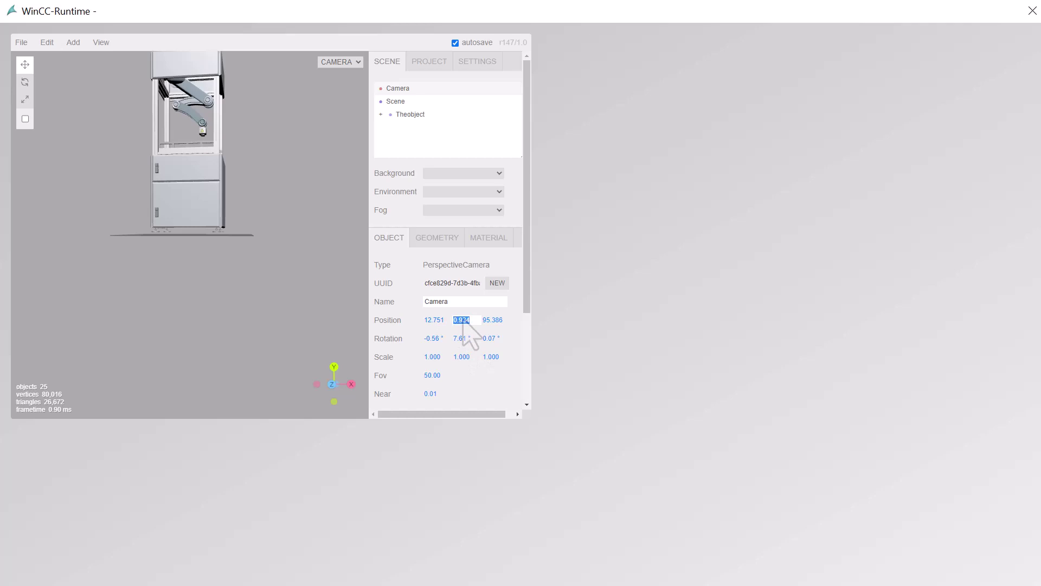
click(462, 320)
text(25)
key(Return)
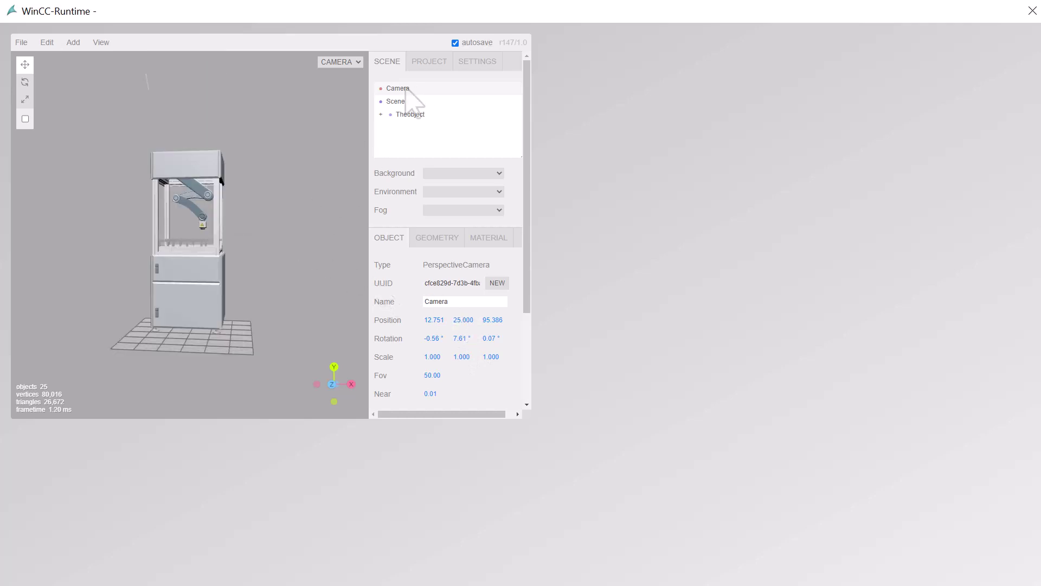
- Orbit around the cabinet again and re-enter 25 as the camera's Y position
drag(163, 238, 254, 213)
drag(167, 234, 92, 228)
click(461, 320)
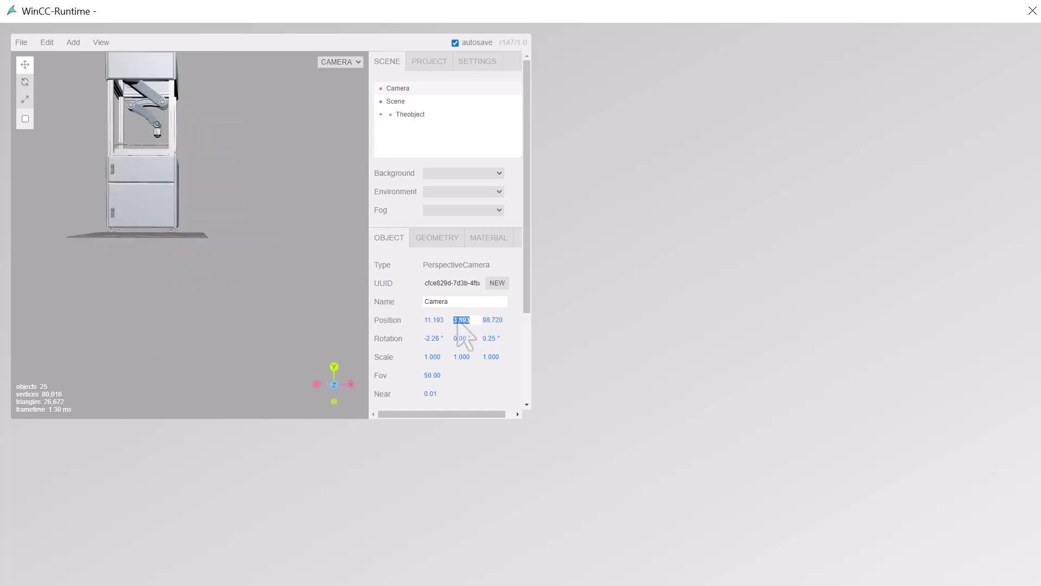
text(25)
key(Return)
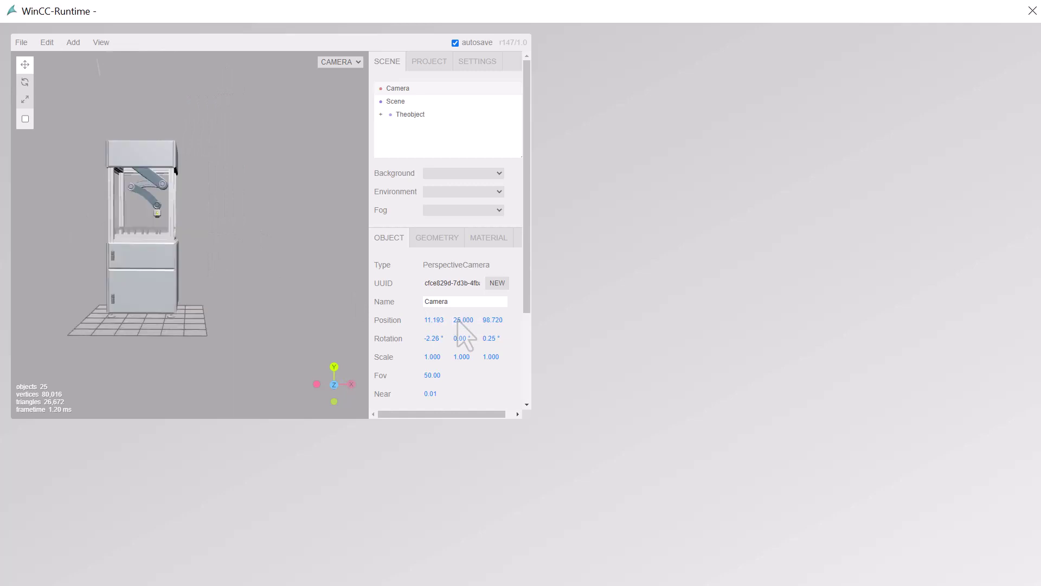
- Expand Theobject and select its Robot_base, Frame, Conveyor and Case parts in turn
click(408, 114)
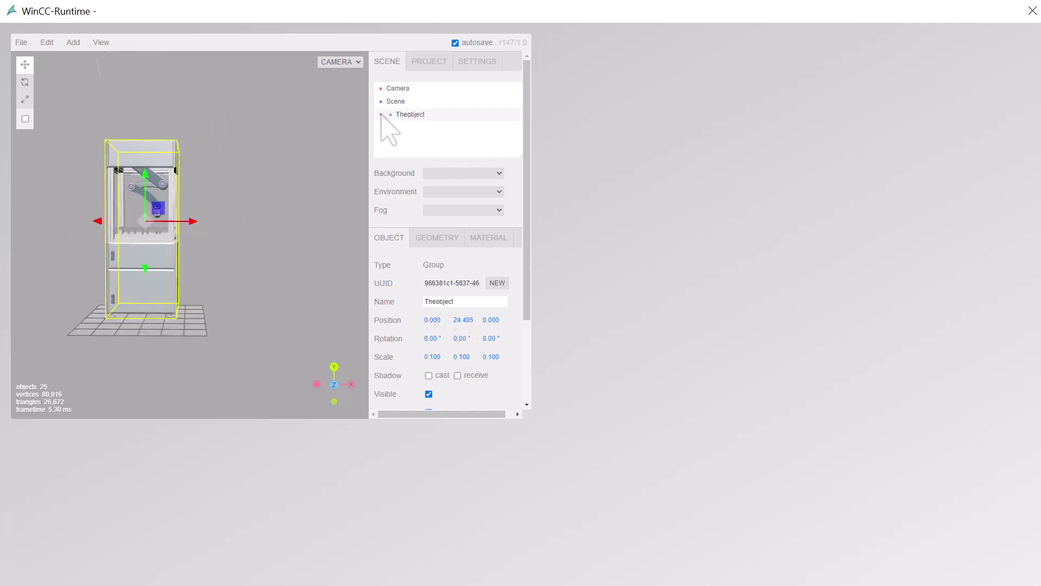
click(380, 114)
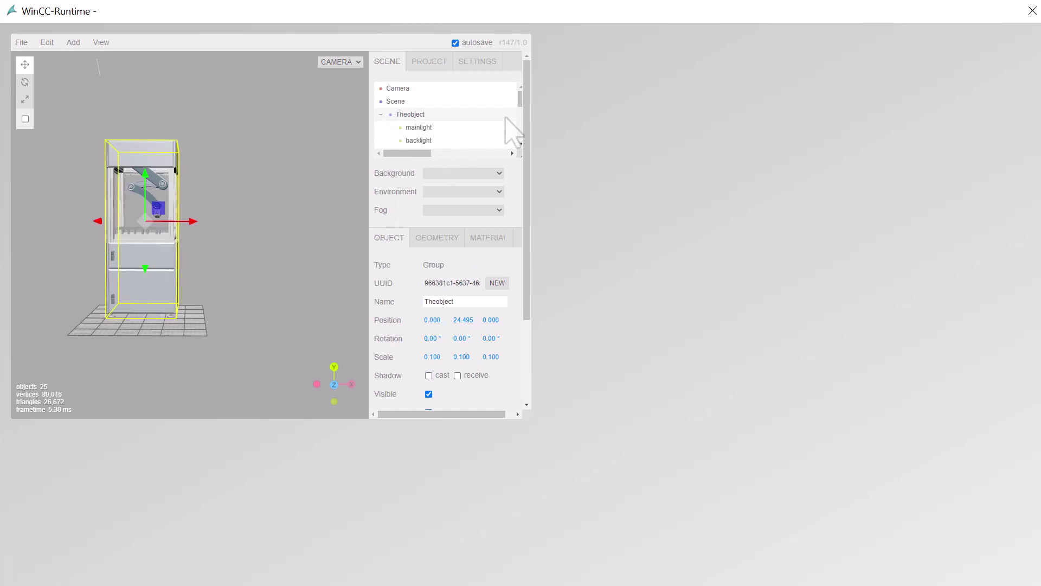
scroll(518, 128, down, 1)
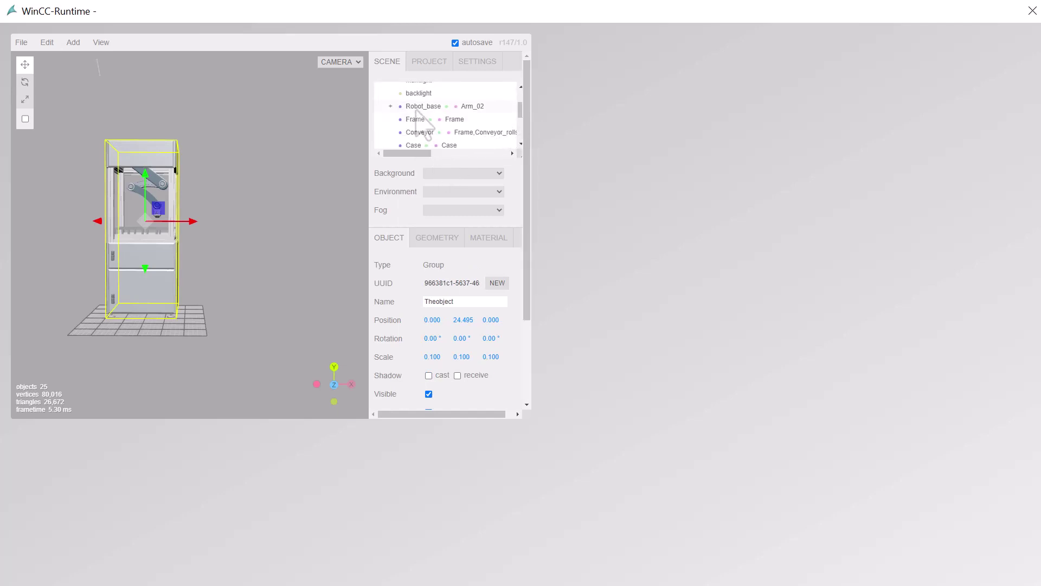
click(418, 108)
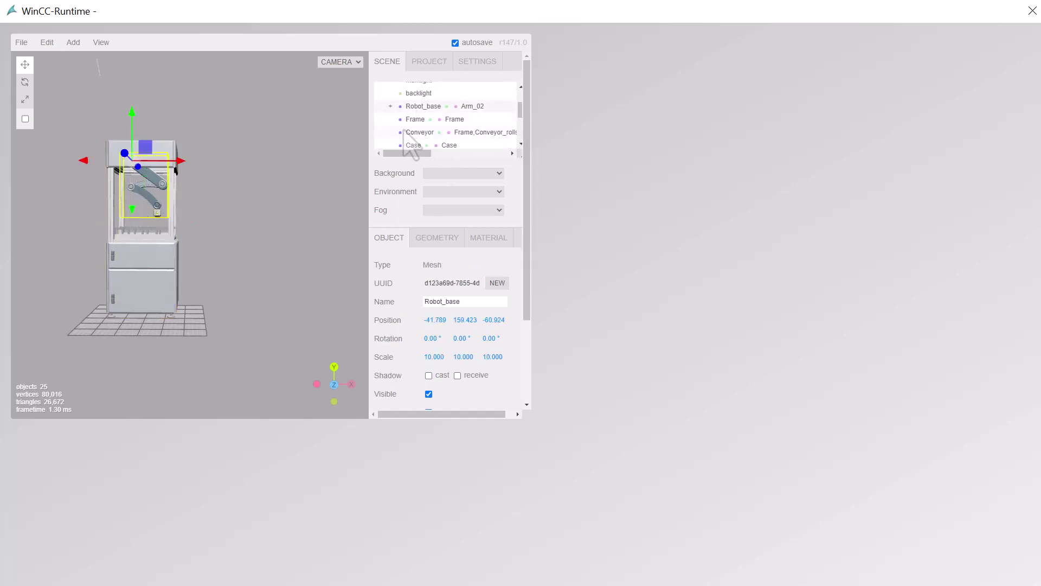
click(415, 120)
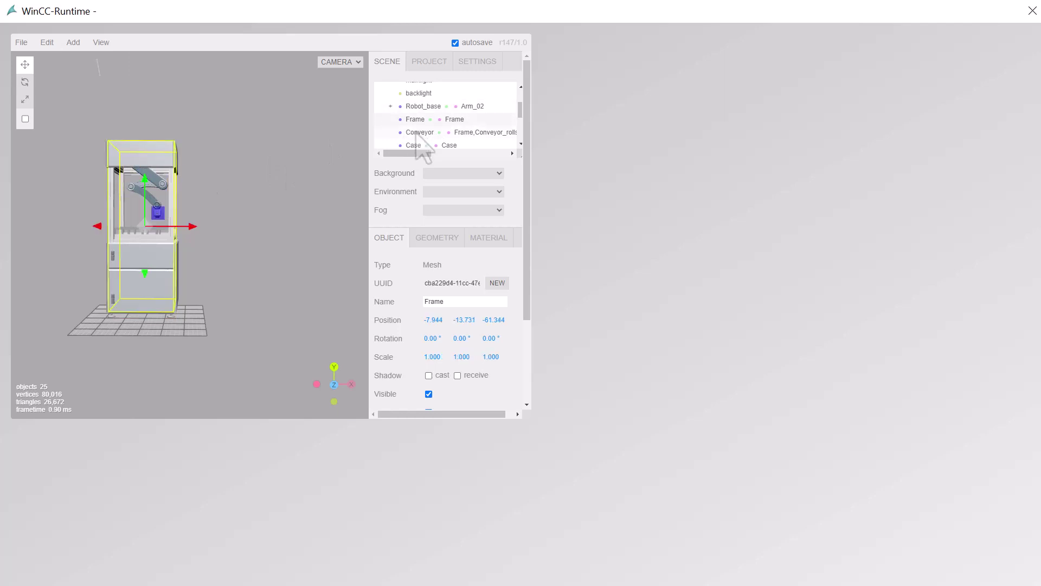
click(416, 132)
click(419, 145)
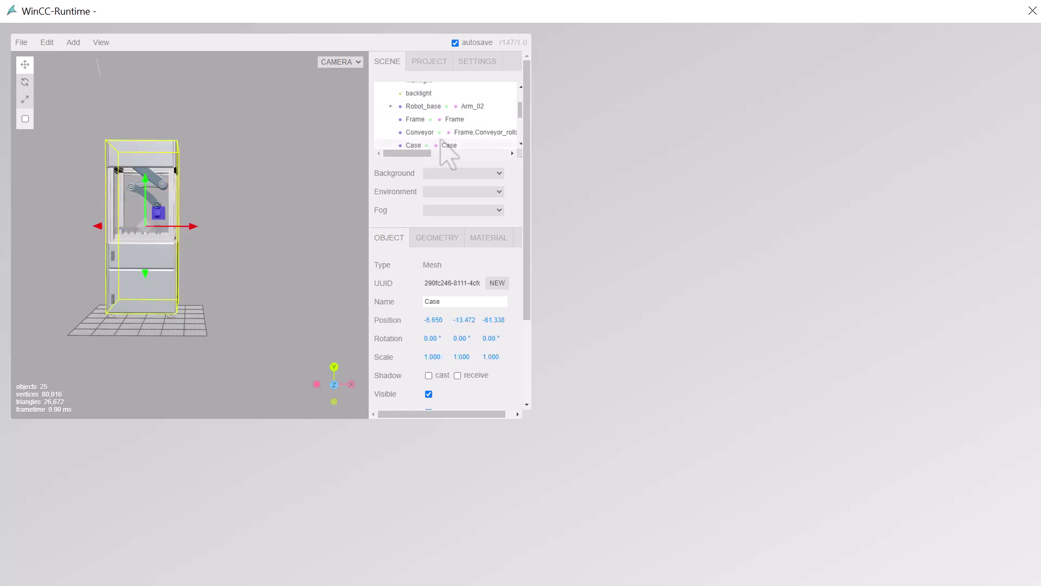
- Select Door_02, Door_01 and Robot_control_01–03, ending back on Door_01
scroll(442, 142, down, 2)
click(423, 104)
click(421, 91)
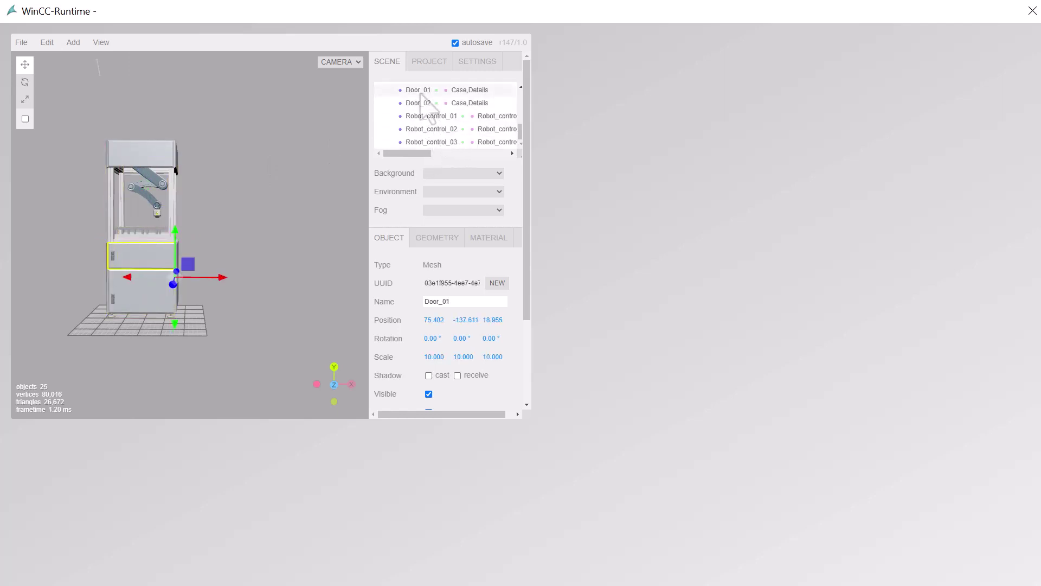
click(423, 116)
click(425, 129)
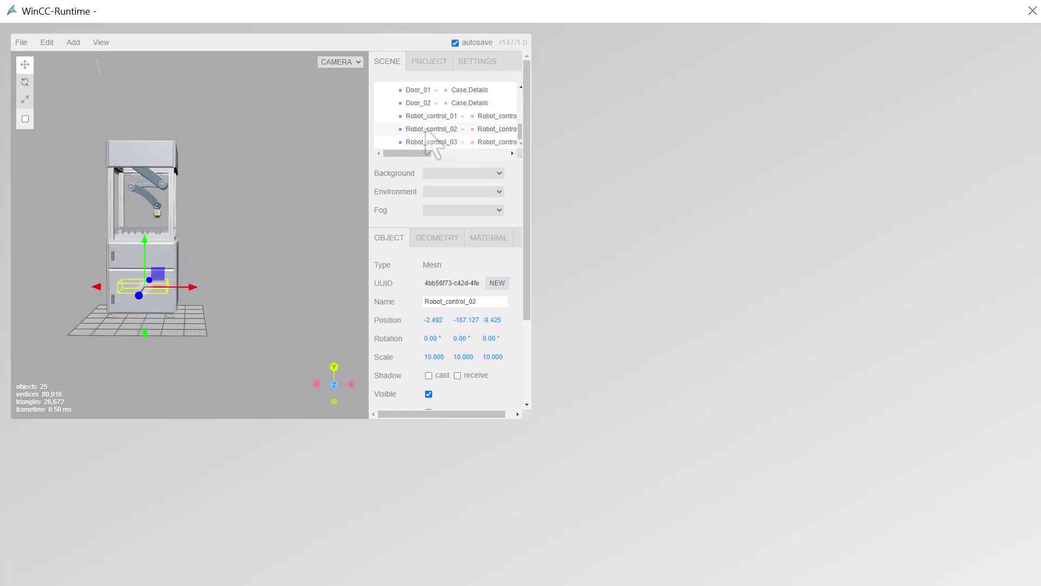
click(428, 142)
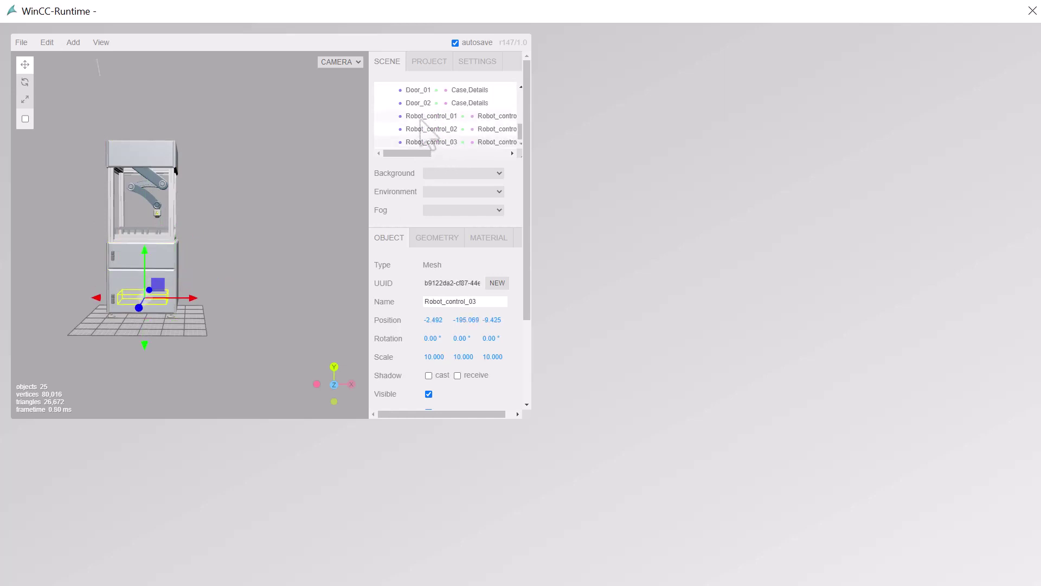
scroll(444, 143, up, 2)
click(434, 145)
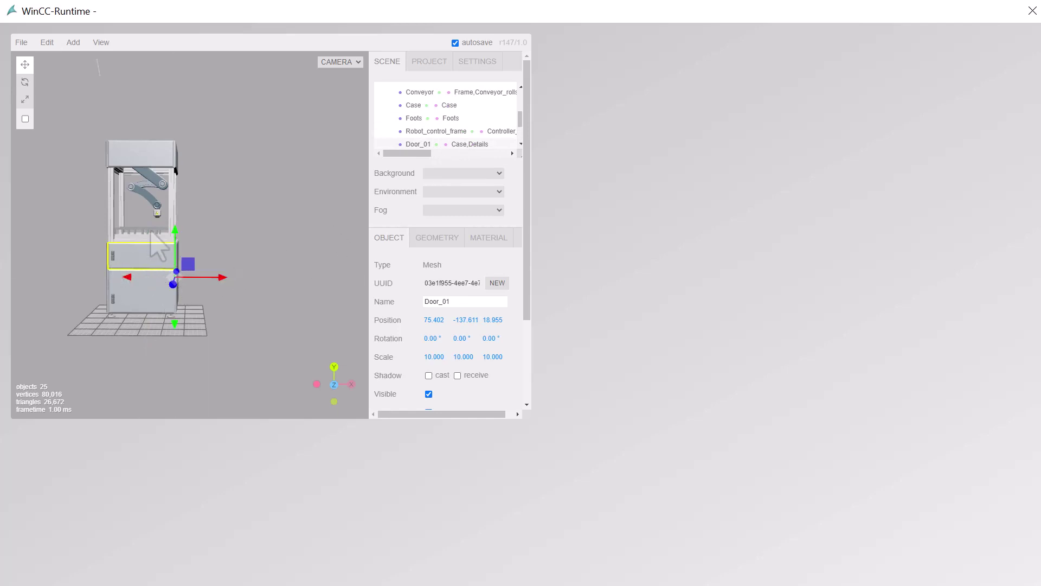
- Swing Door_01 open about 40 degrees and back shut twice on its Y ring, then go to the browser
click(24, 82)
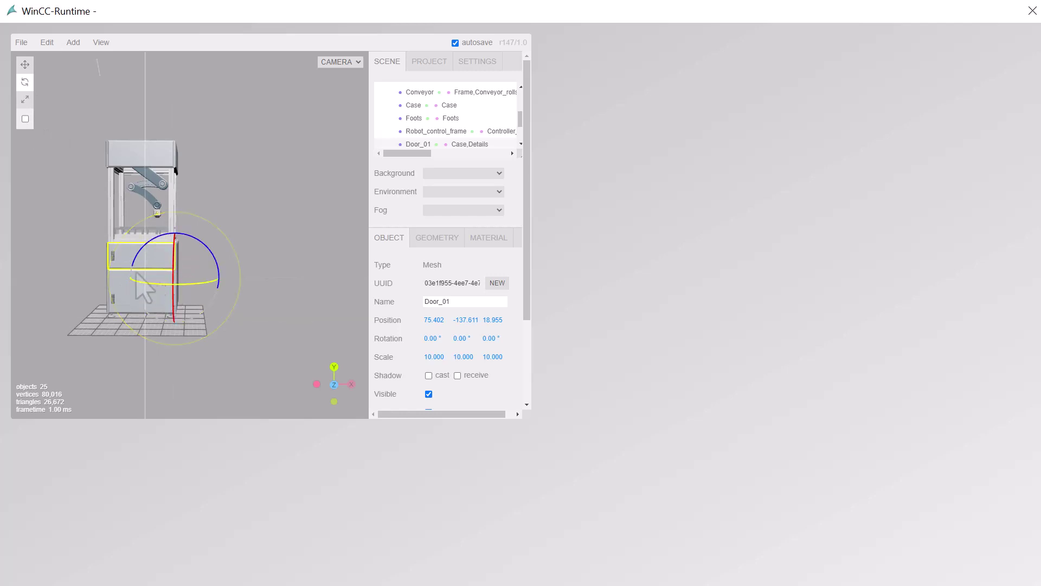
drag(151, 285, 195, 294)
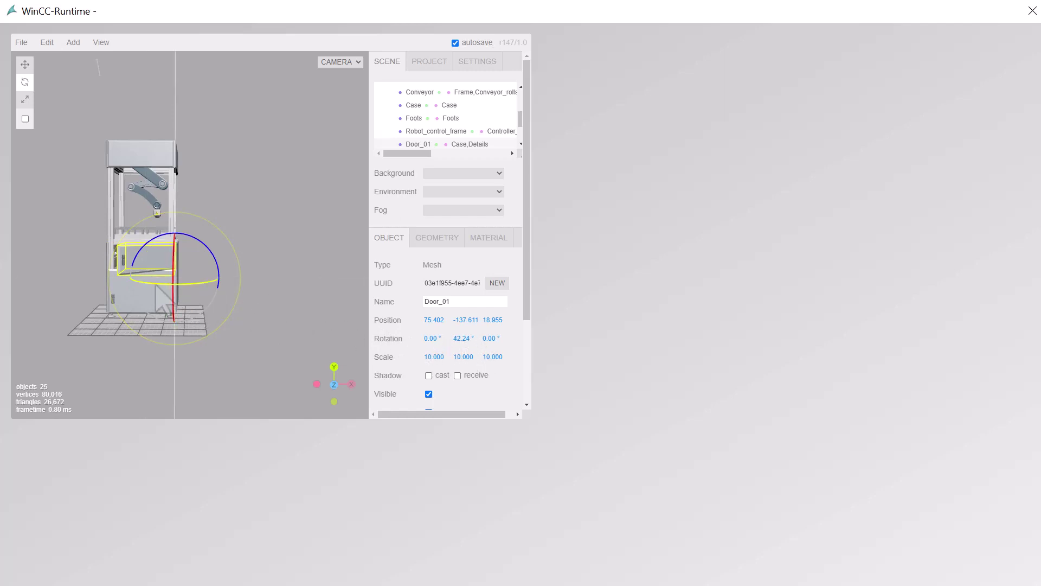
drag(156, 284, 143, 284)
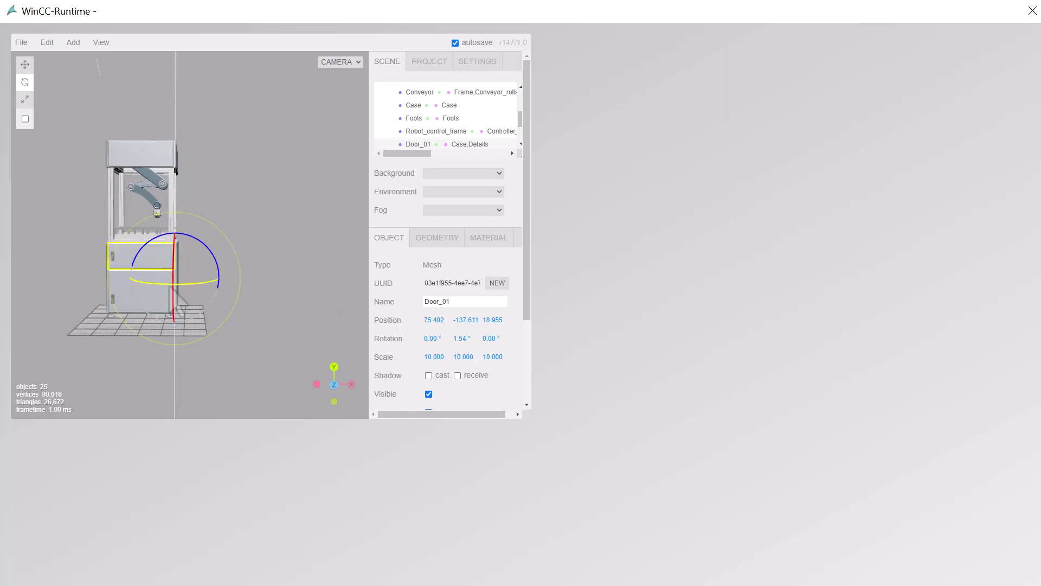
drag(172, 287, 194, 293)
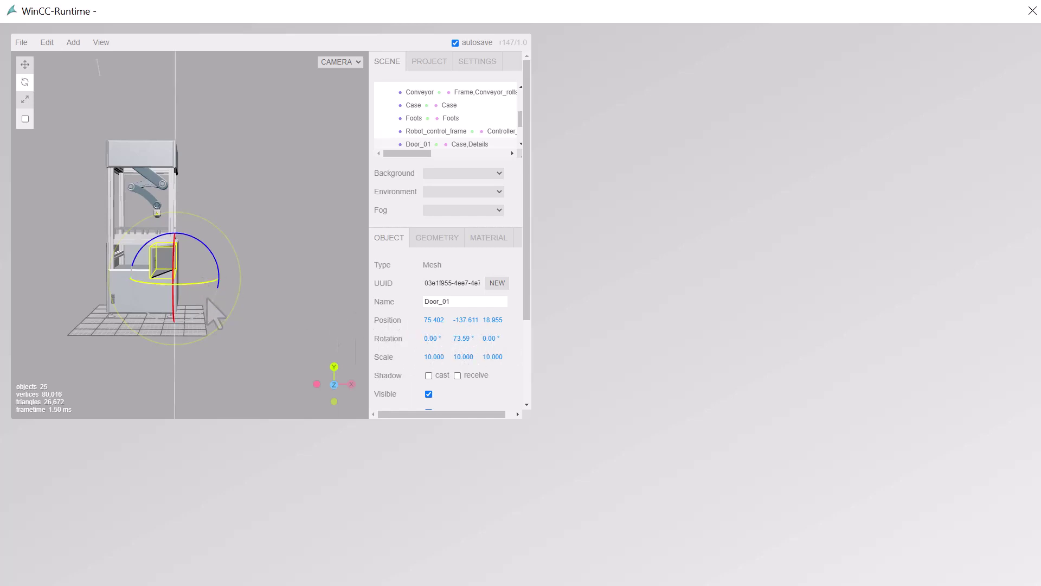
drag(182, 286, 165, 285)
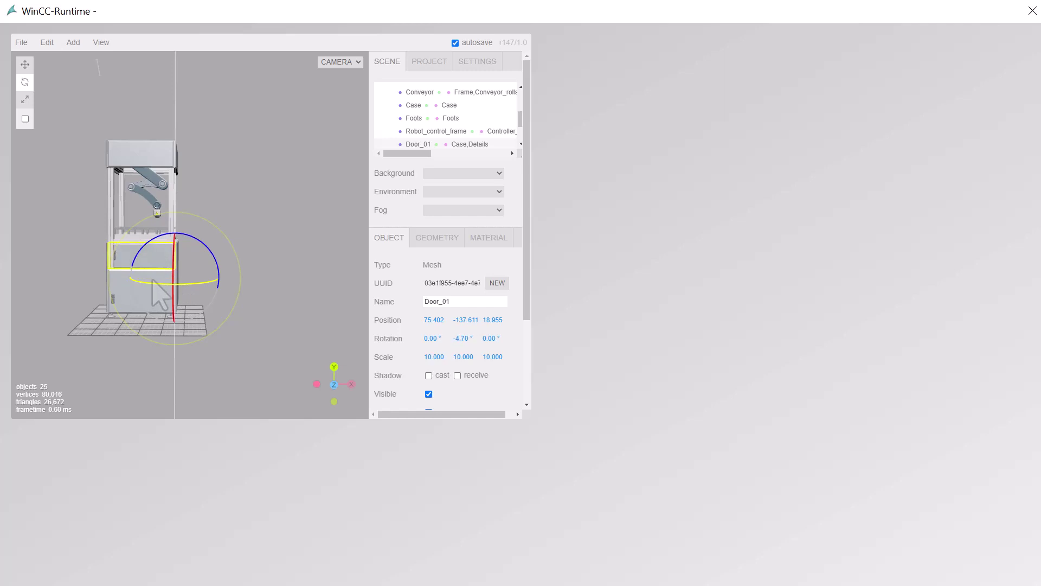
key(super+Left)
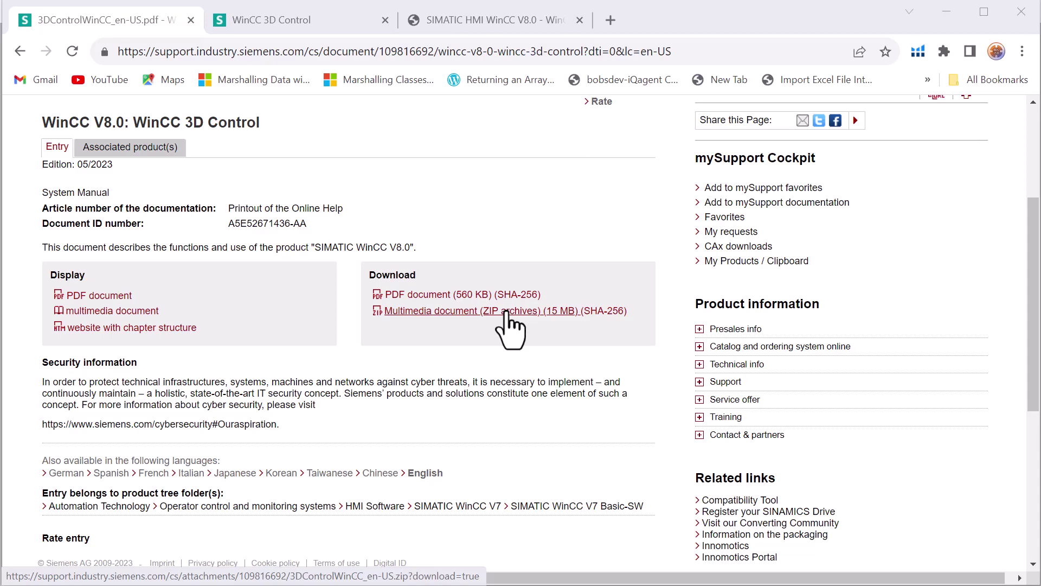
- Check the local PDF manual's Object properties chapter, then start the WinCC 3D Control online help at Basics
click(539, 16)
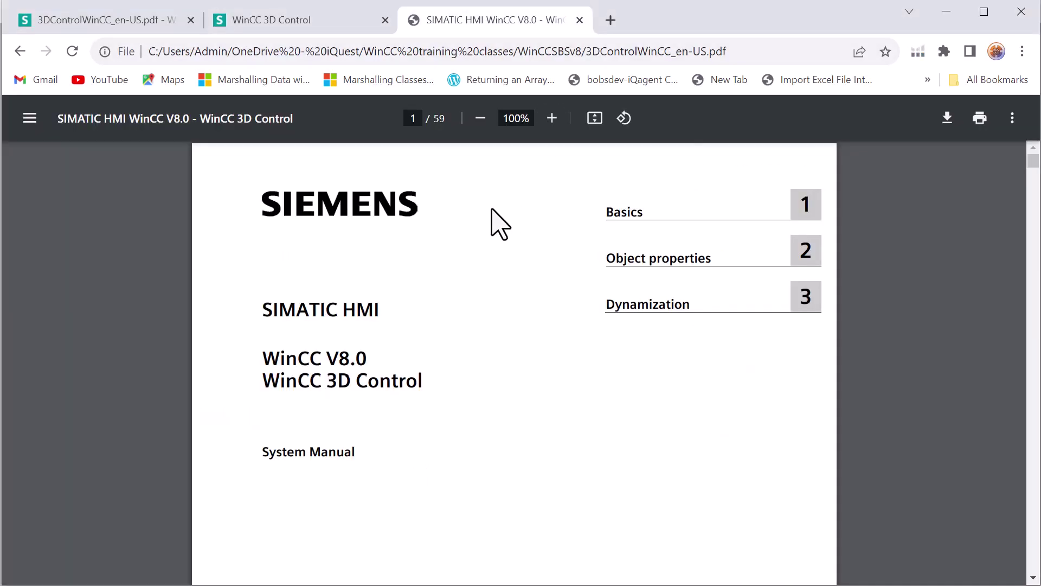
scroll(532, 337, down, 1)
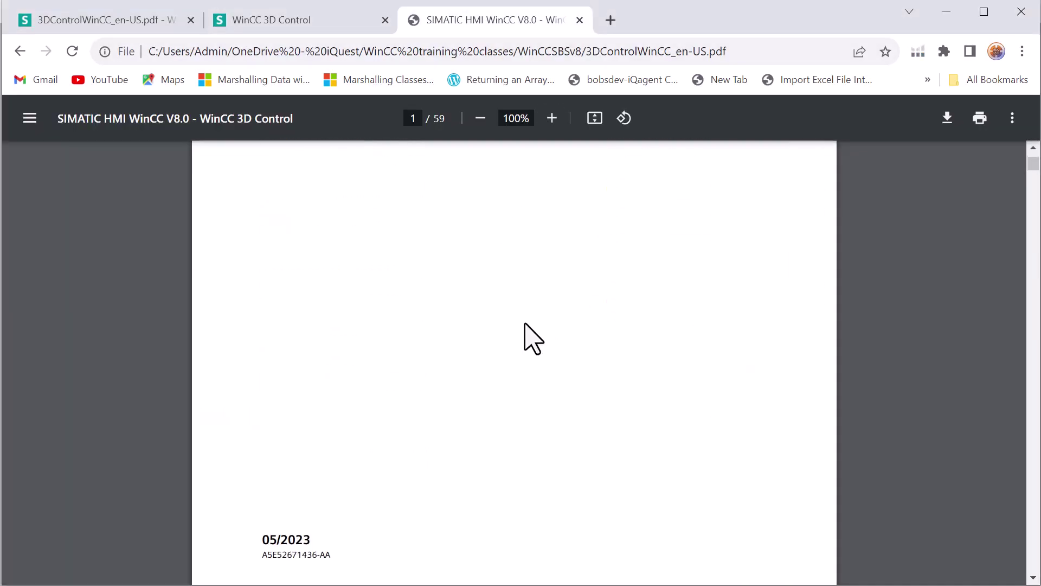
scroll(653, 226, down, 3)
scroll(656, 250, up, 4)
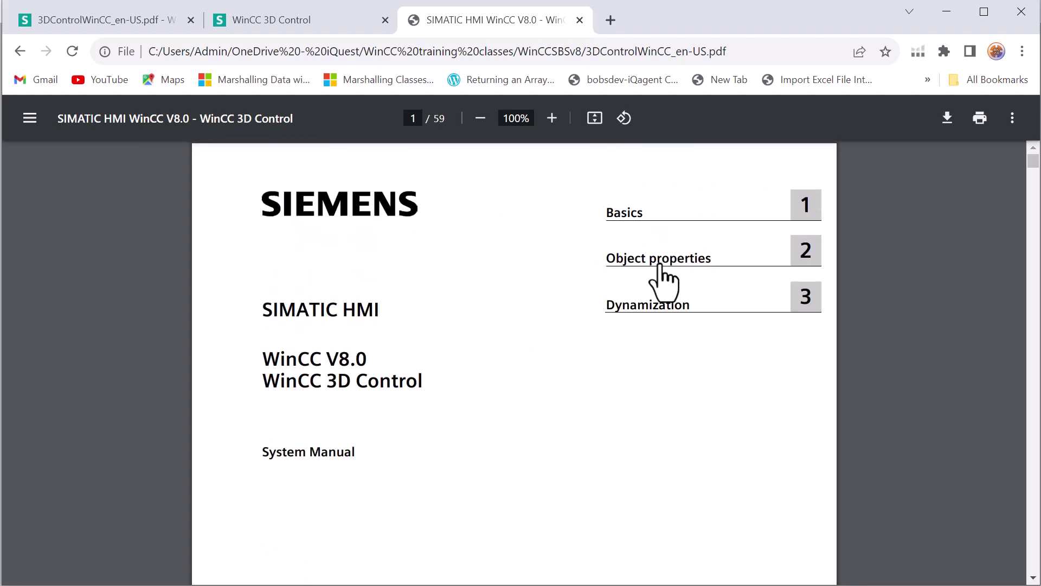
click(661, 266)
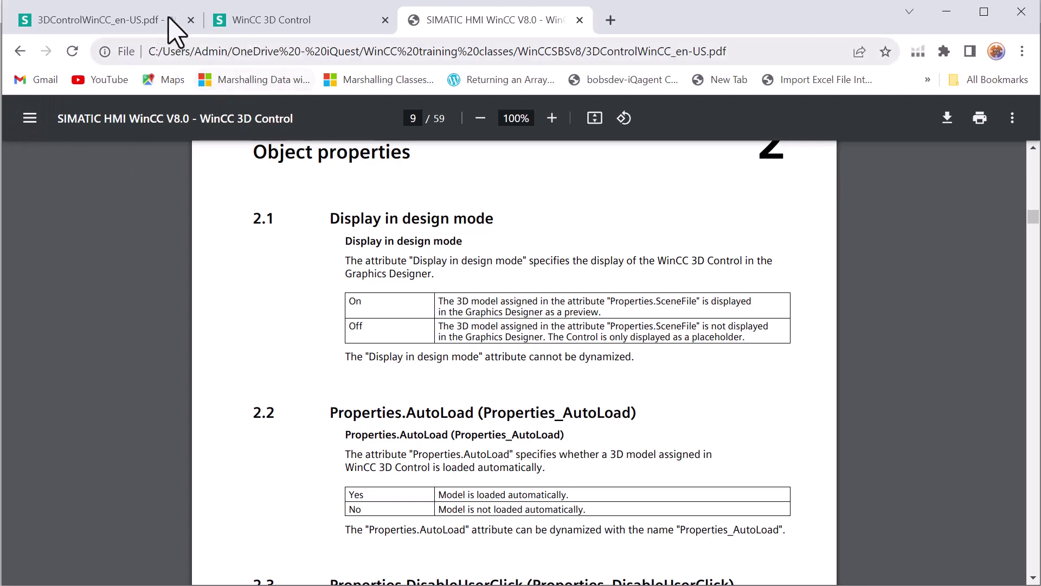
click(241, 24)
click(668, 484)
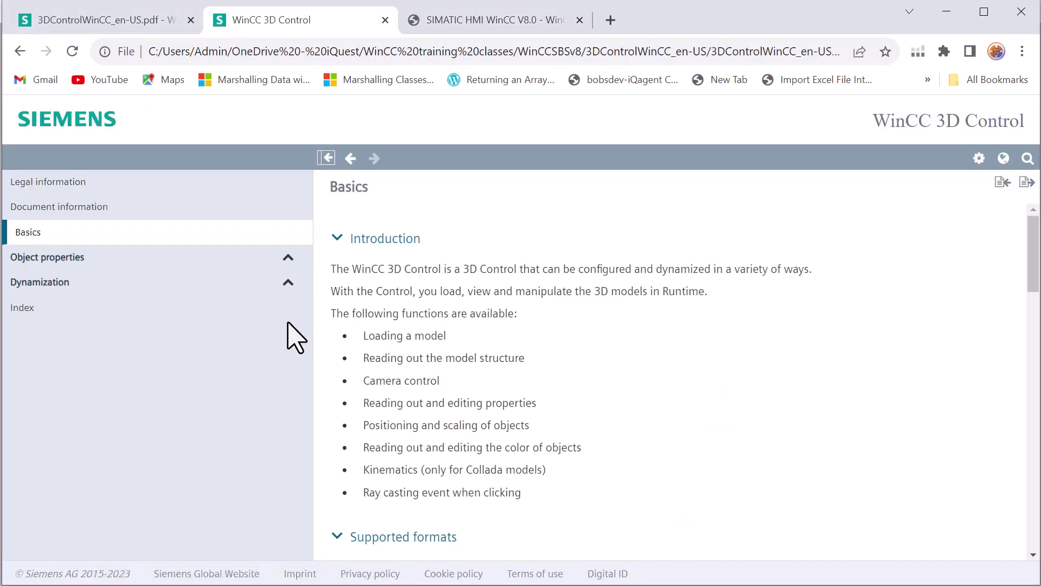
- Read the Basics page and the Properties.EnableBackground description, then show the Dynamization chapter
scroll(493, 395, down, 5)
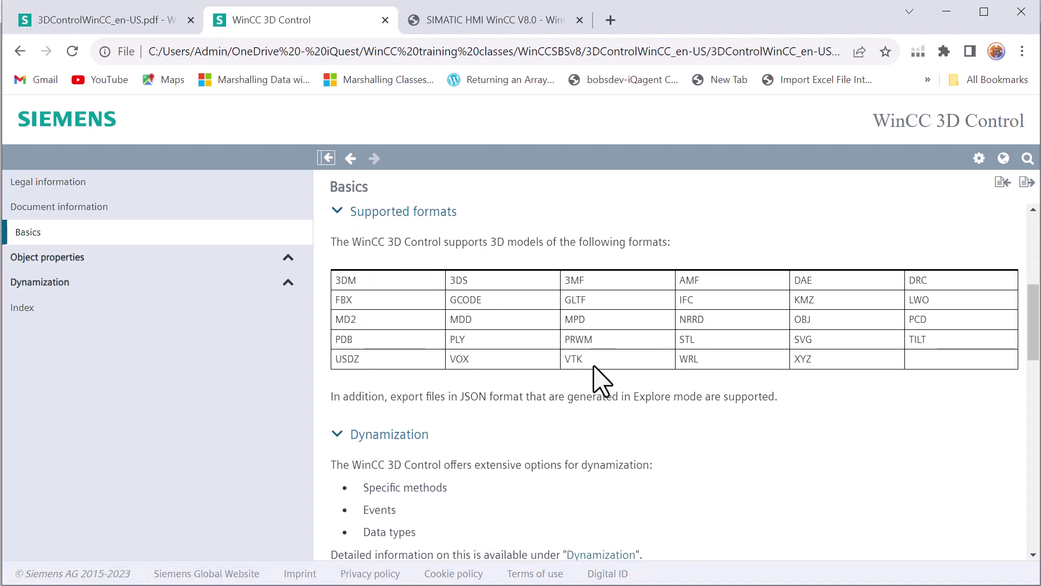
scroll(600, 383, down, 3)
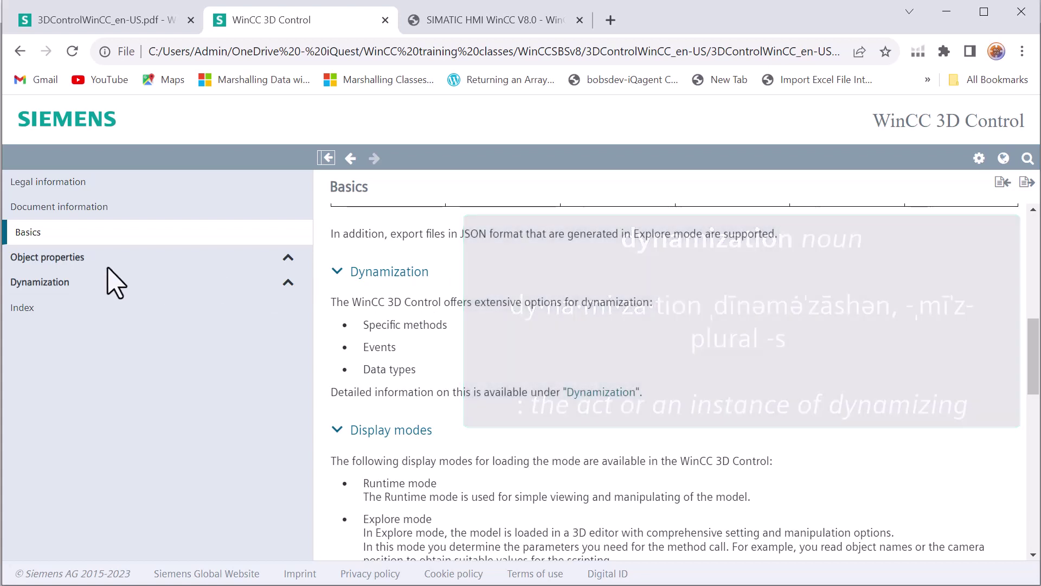
click(26, 259)
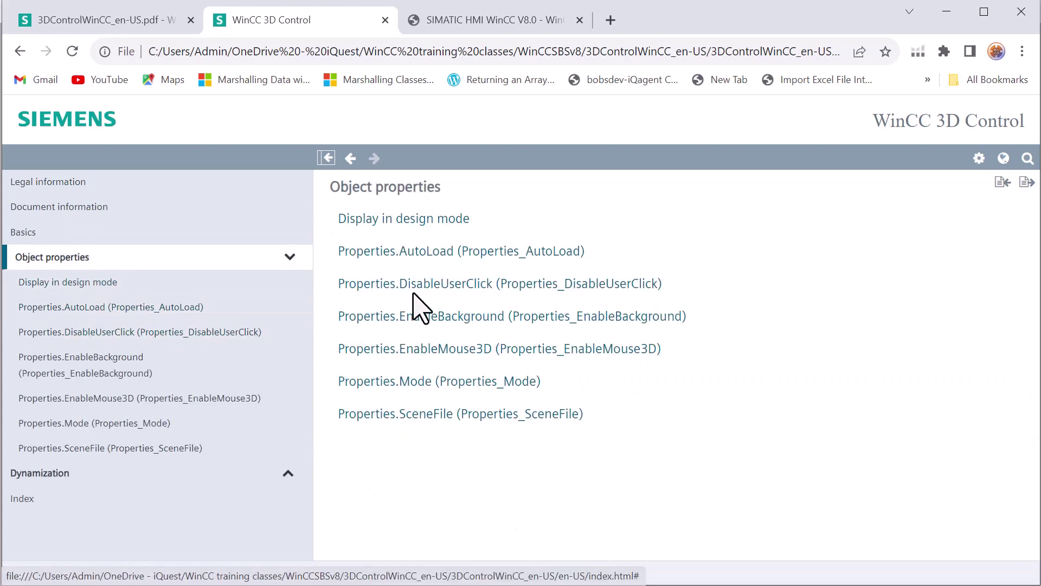
click(458, 318)
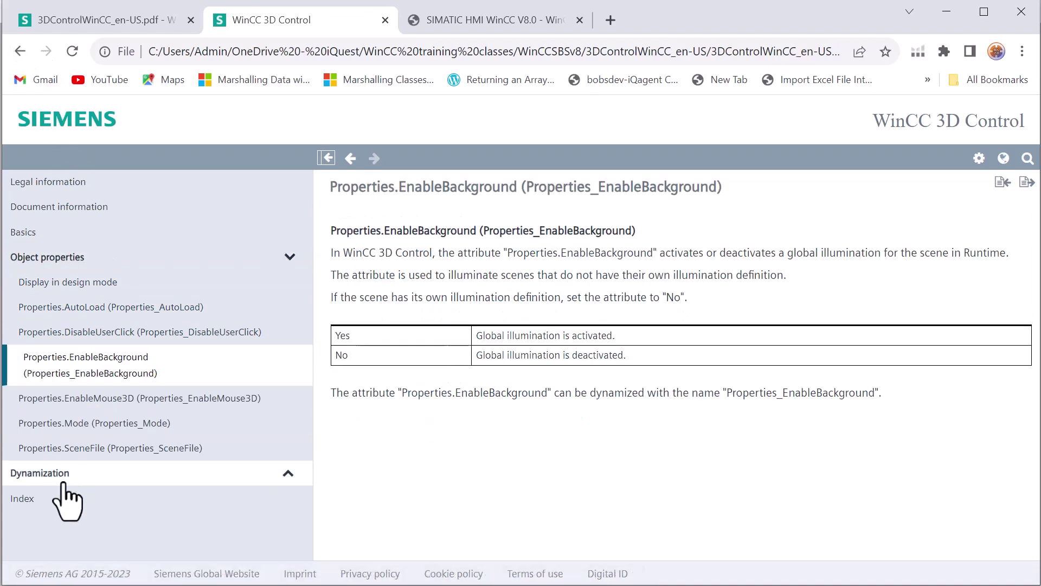
click(57, 480)
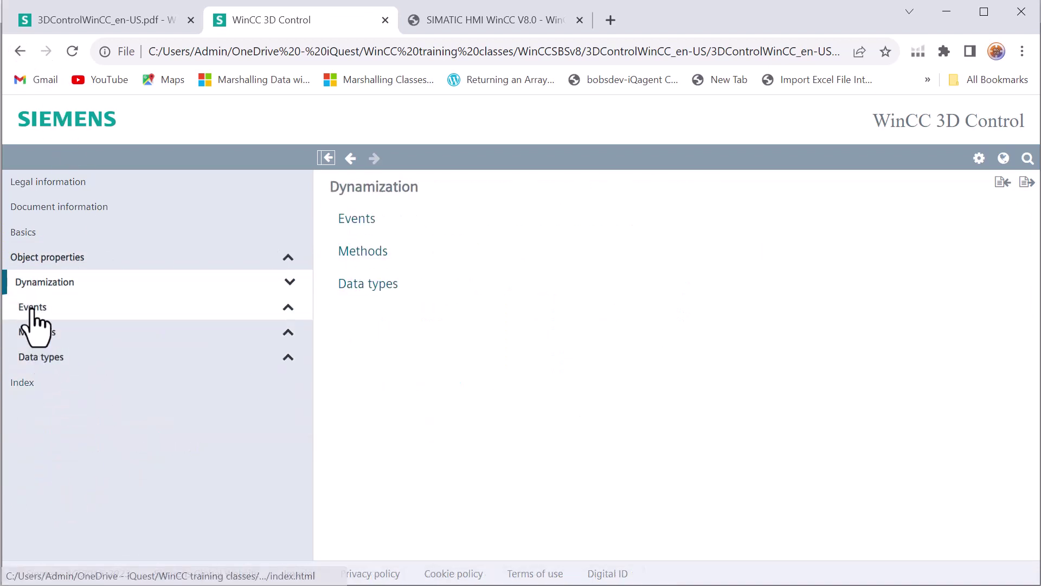
- Show the Methods overview and read its VBS methods table down to SetObjectShadowExt
click(48, 333)
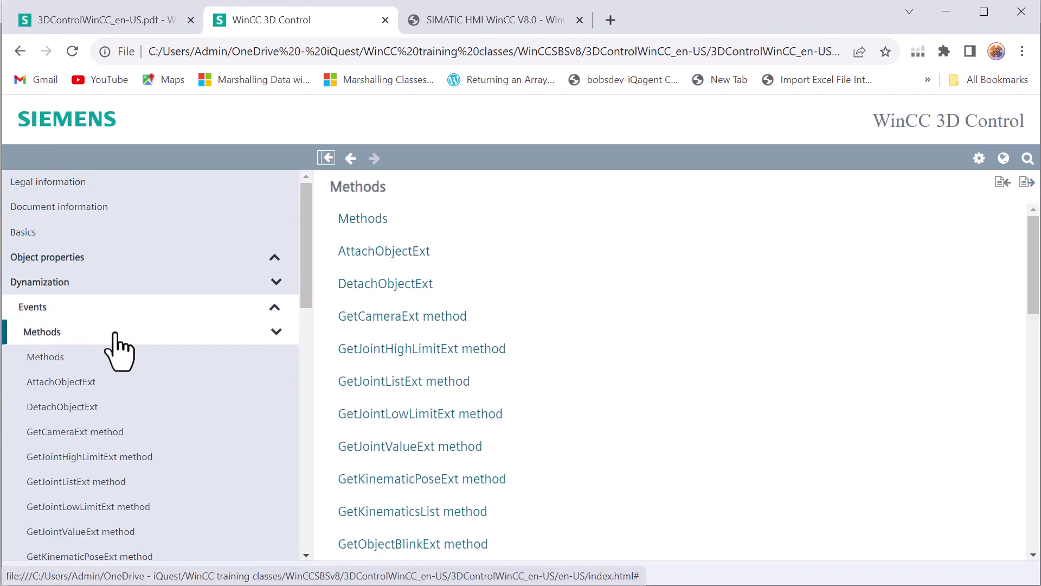
click(96, 356)
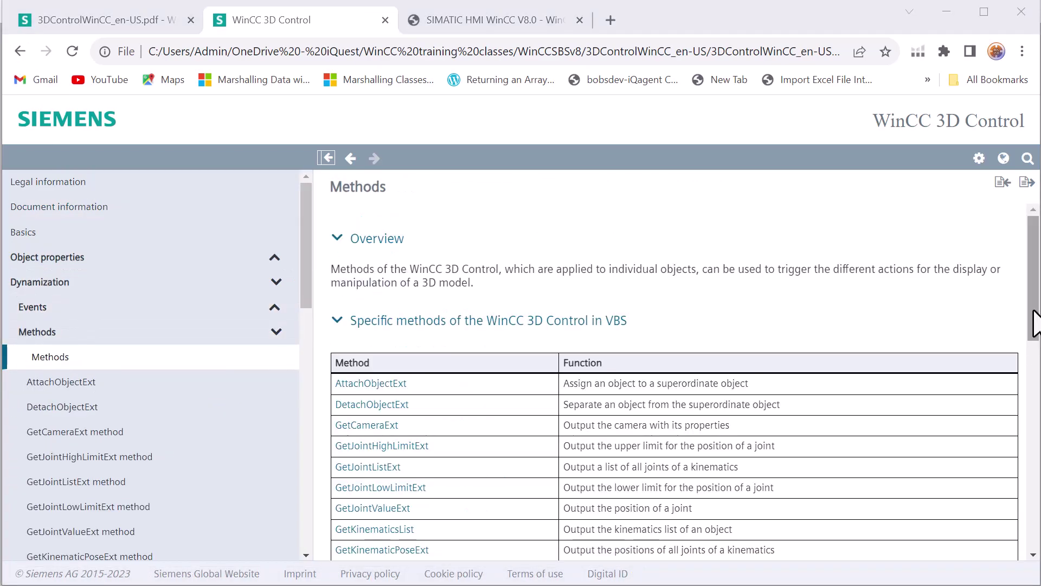
drag(1033, 328, 1037, 414)
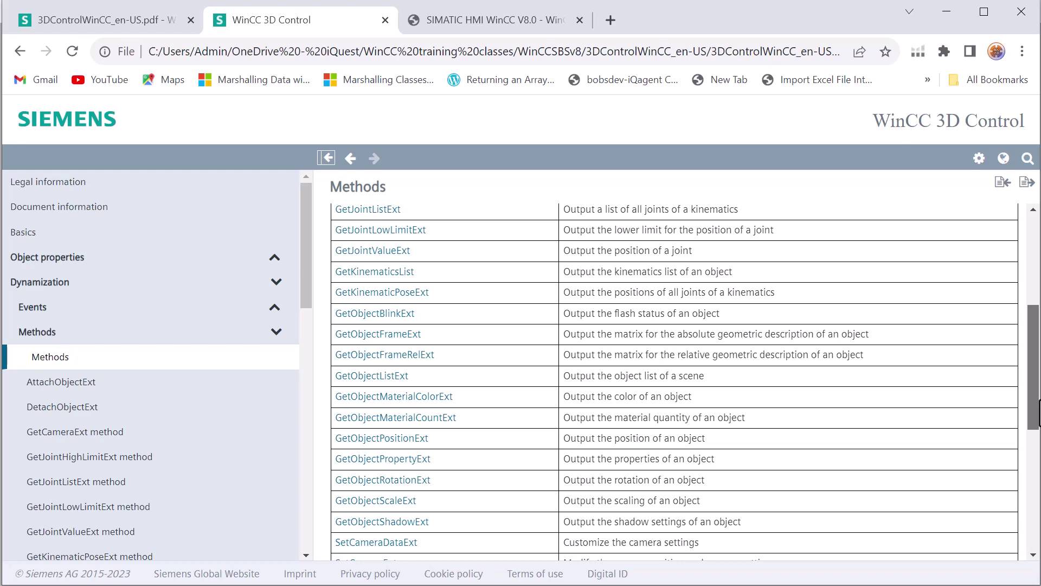
scroll(542, 374, down, 6)
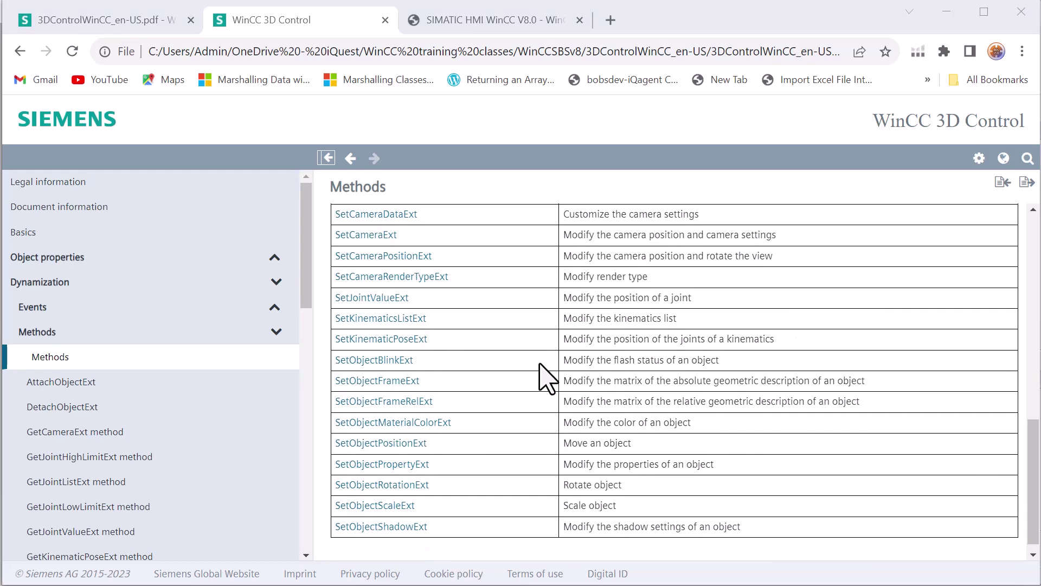